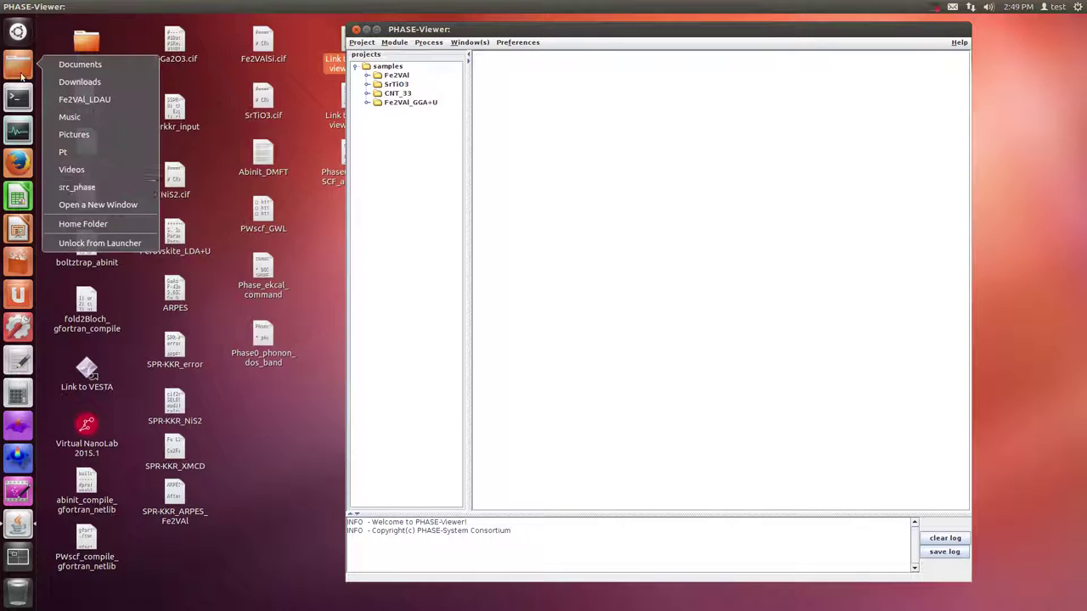
Open the H-Si001-p2x1 folder under phase0_2015.01/samples in a new file manager window.
click(90, 204)
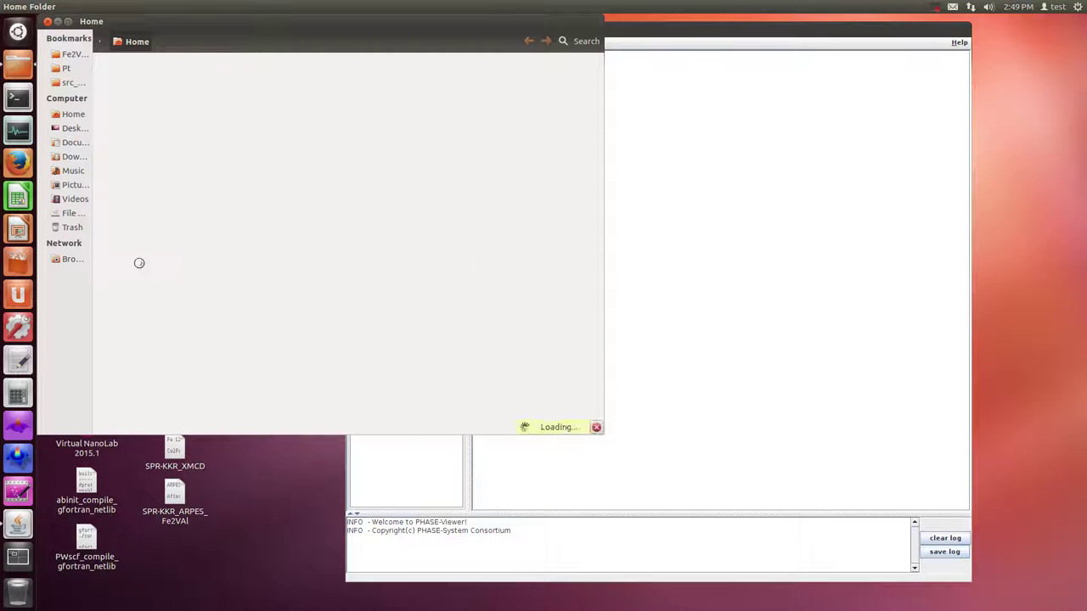
click(141, 323)
scroll(140, 324, down, 1)
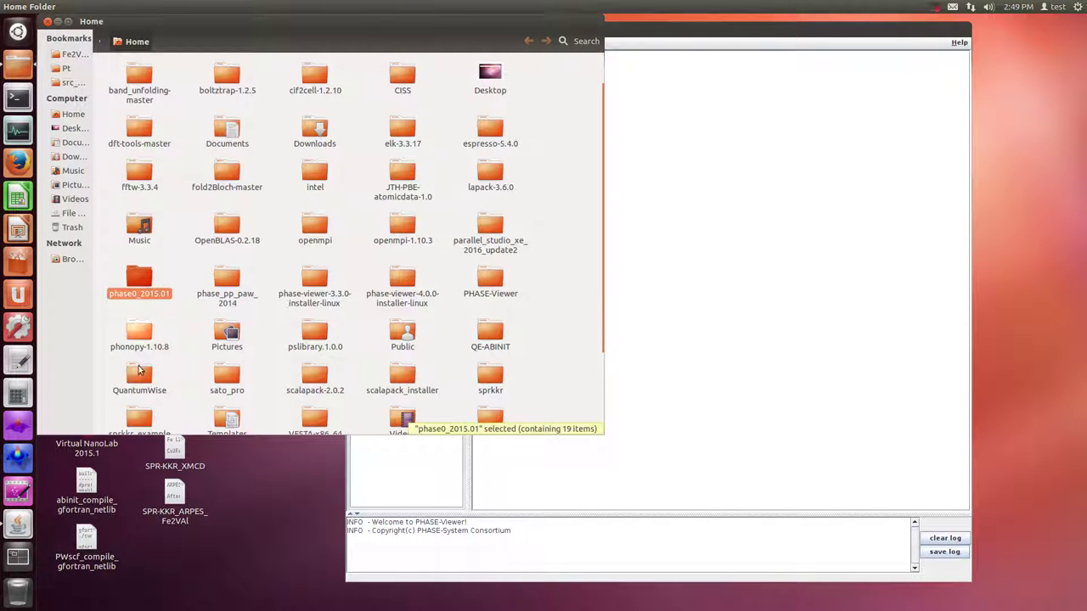
double_click(143, 272)
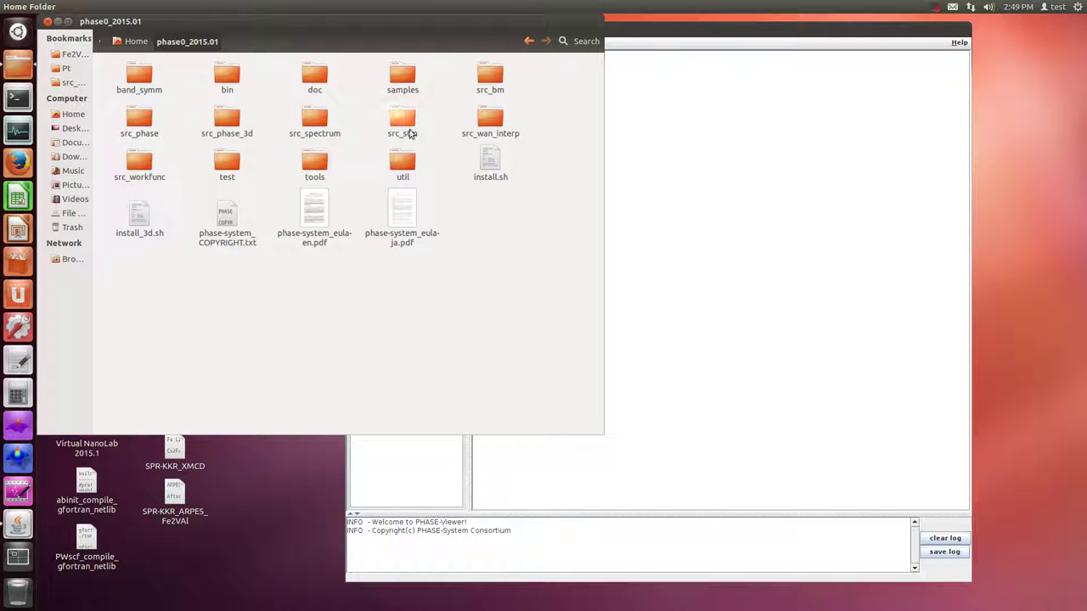
double_click(391, 77)
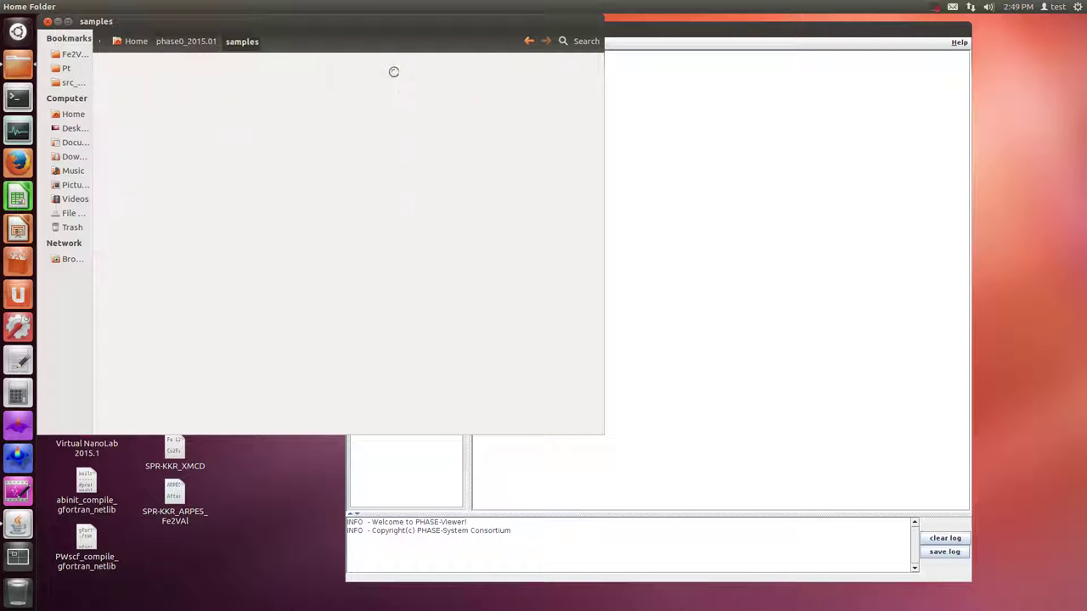
double_click(316, 119)
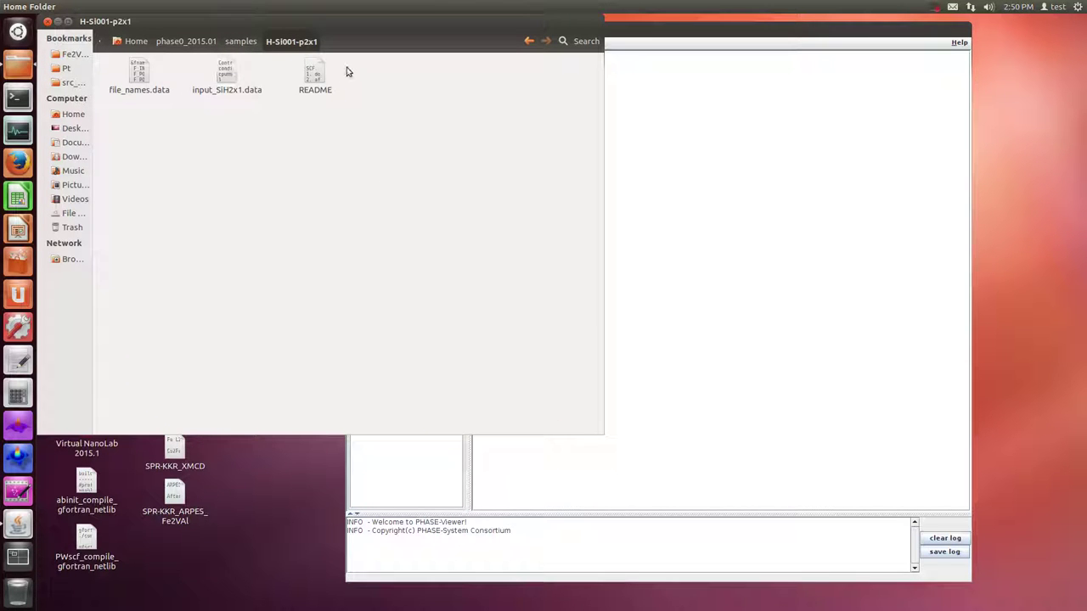
Display the contents of input_SiH2x1.data in the text editor, and close it after viewing.
double_click(225, 73)
click(360, 269)
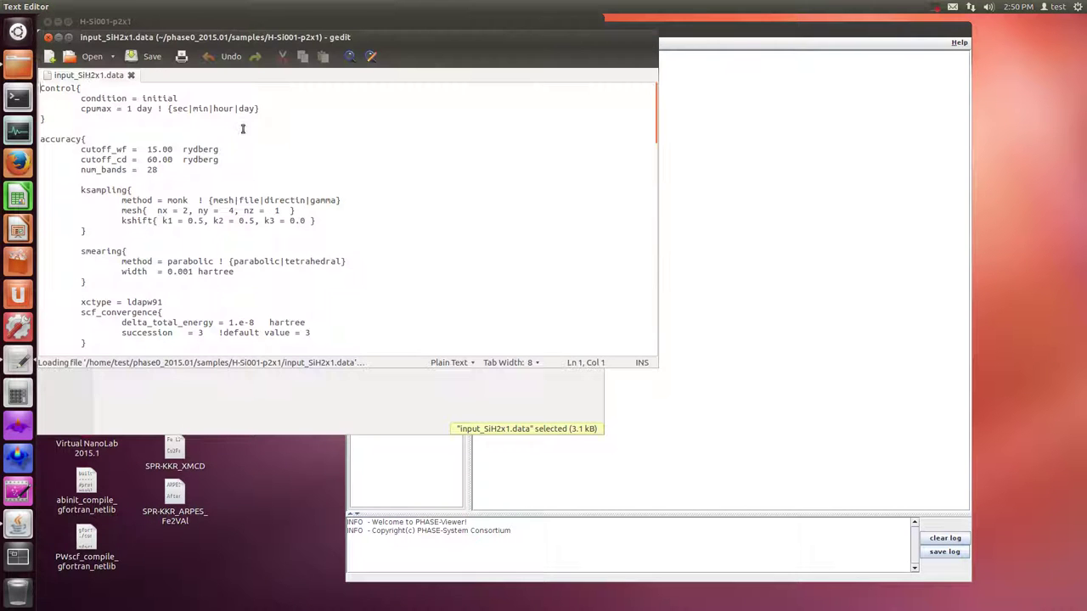
click(47, 36)
Display the sample's README, examine its SCF run instructions, and close it.
double_click(314, 75)
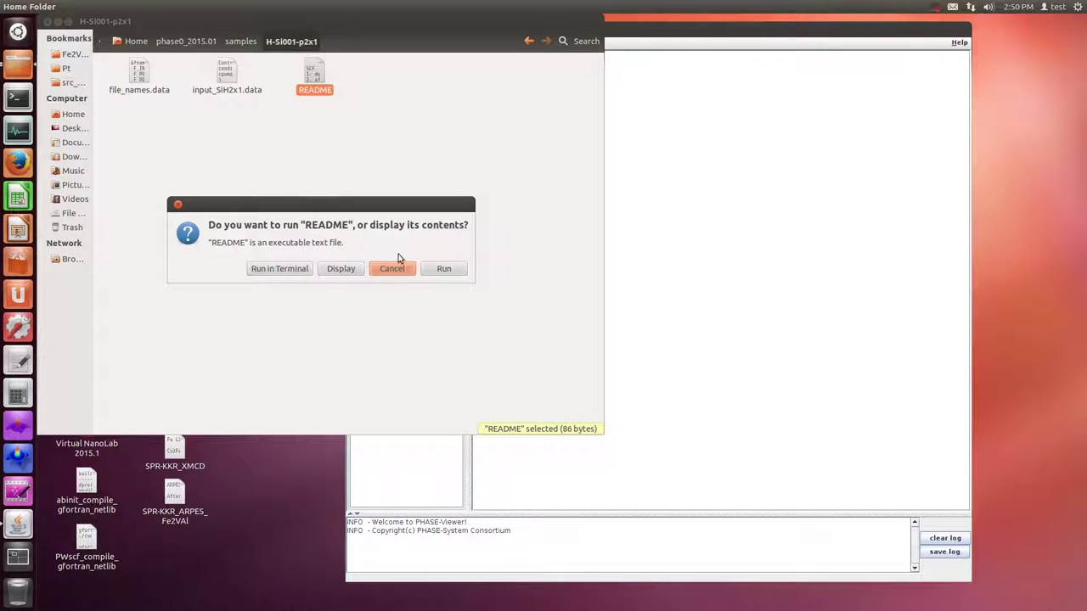
click(335, 269)
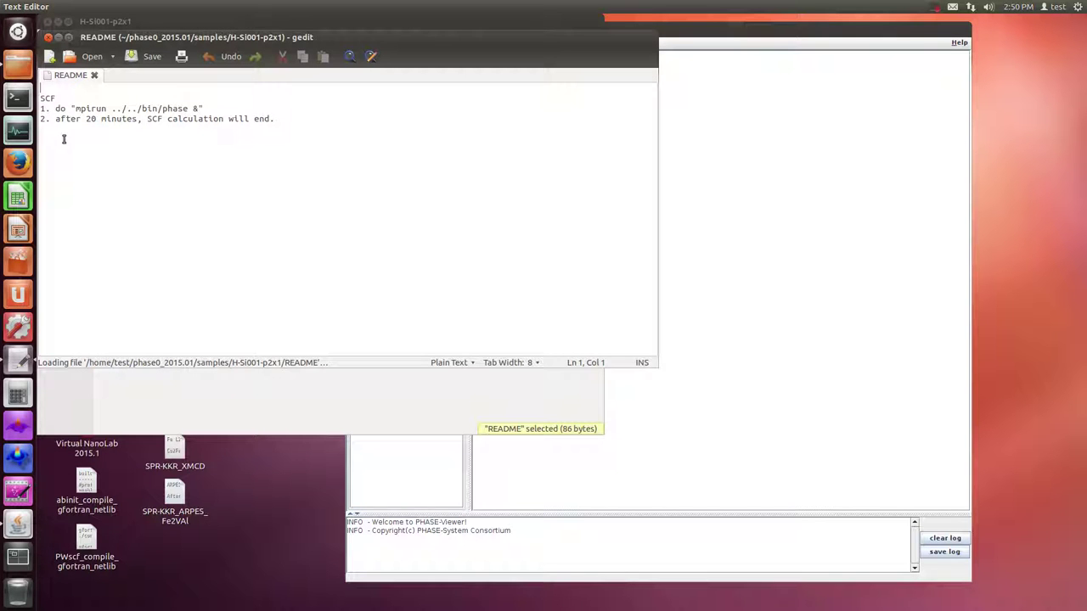
drag(60, 109, 306, 118)
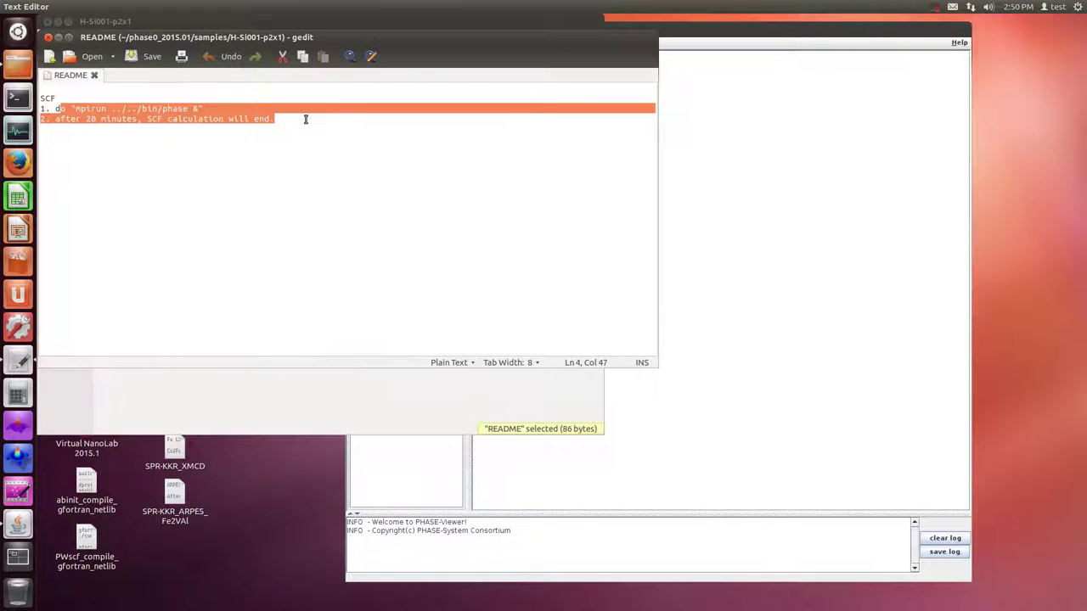
click(305, 119)
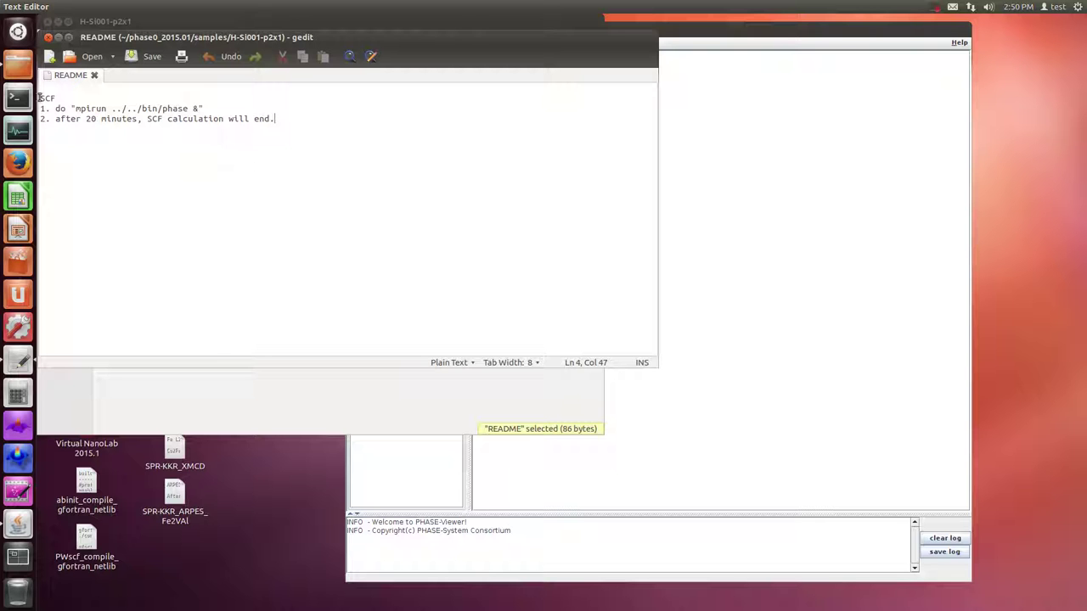
click(48, 39)
Display file_names.data, examine its input, potential and output file entries, and close it.
double_click(139, 81)
click(355, 269)
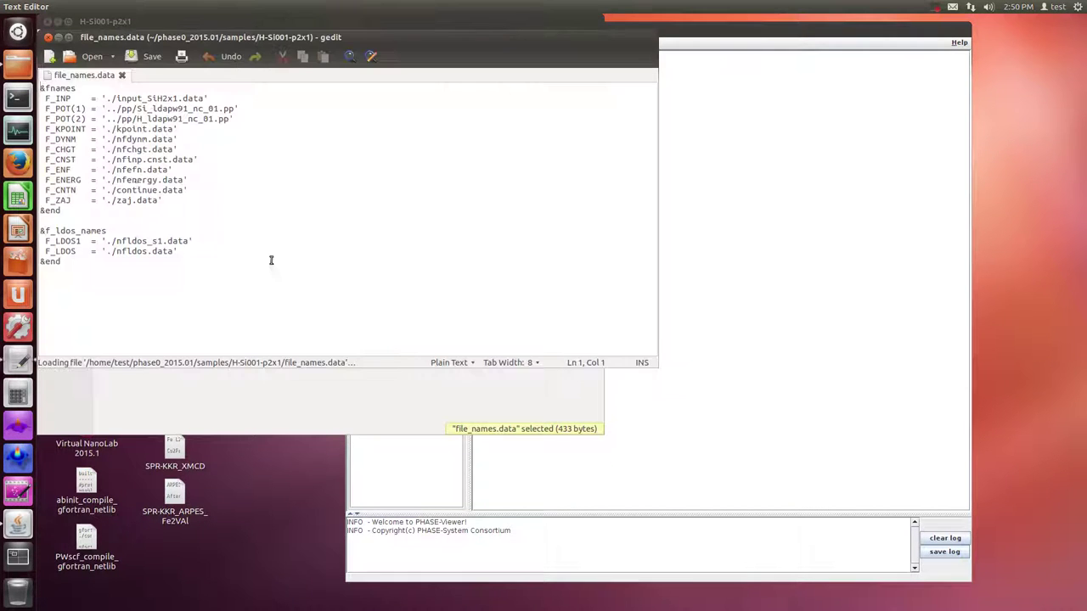
drag(117, 97, 259, 259)
click(195, 272)
drag(66, 269, 212, 224)
click(216, 219)
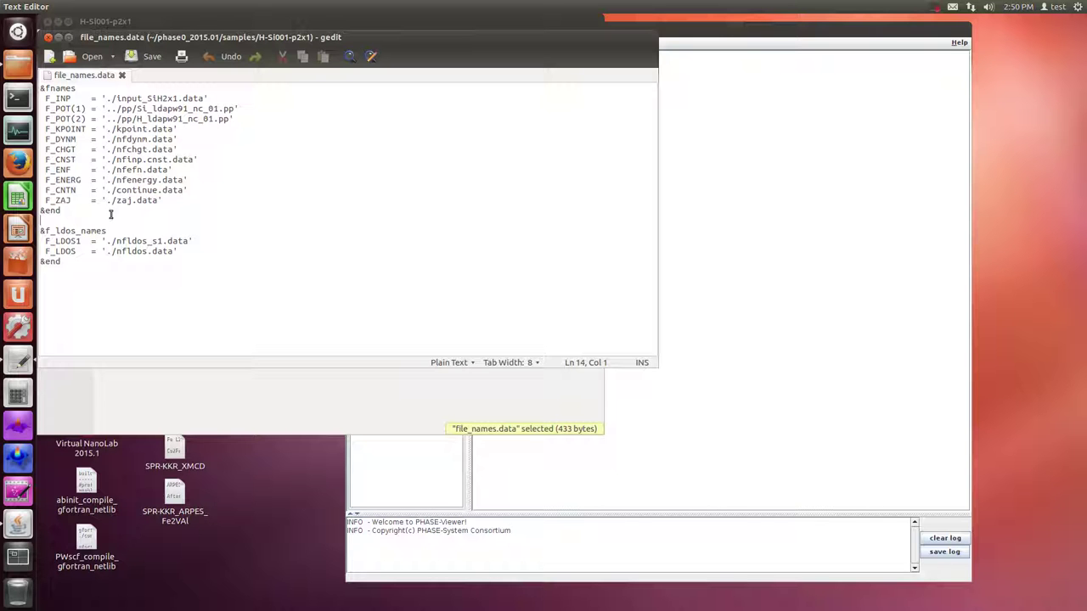
click(49, 38)
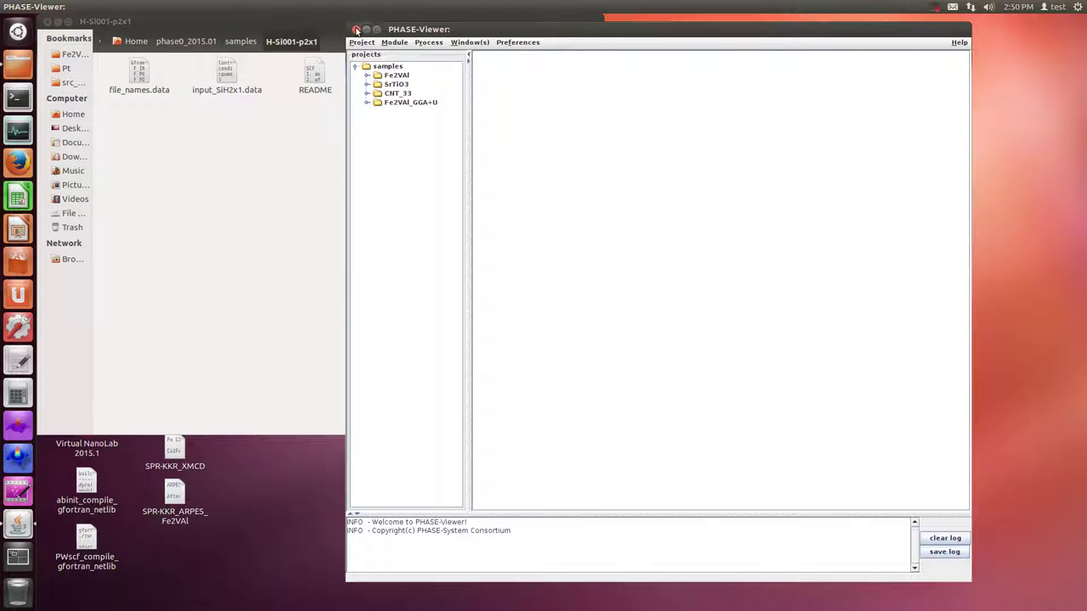
Restart PHASE-Viewer from the phase-viewer-4.0.0 link and arrange its window so the sample folder's files remain visible.
click(355, 28)
drag(289, 23, 643, 17)
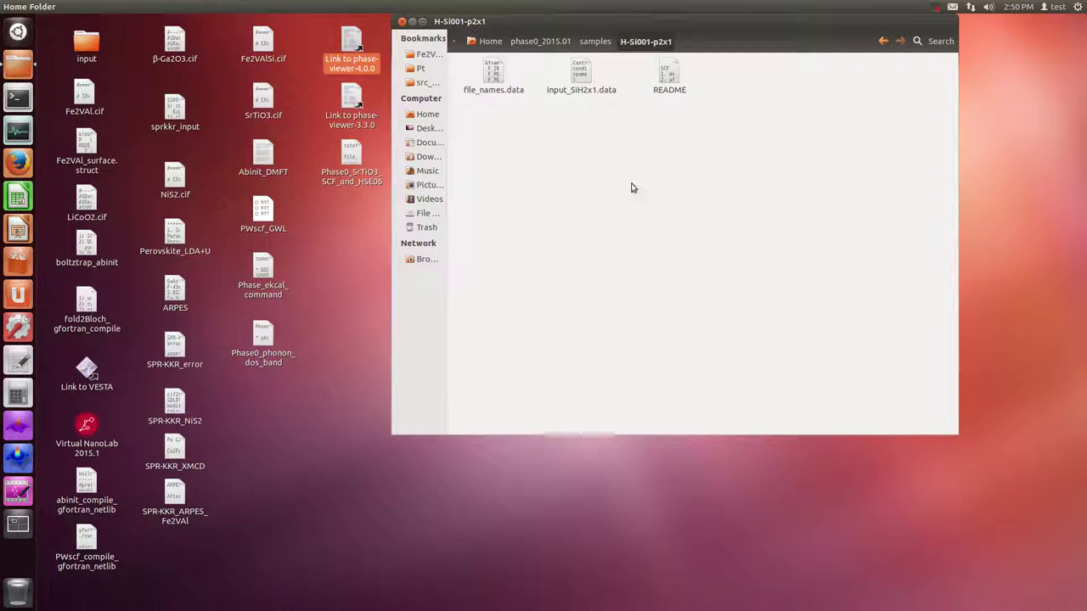
double_click(577, 76)
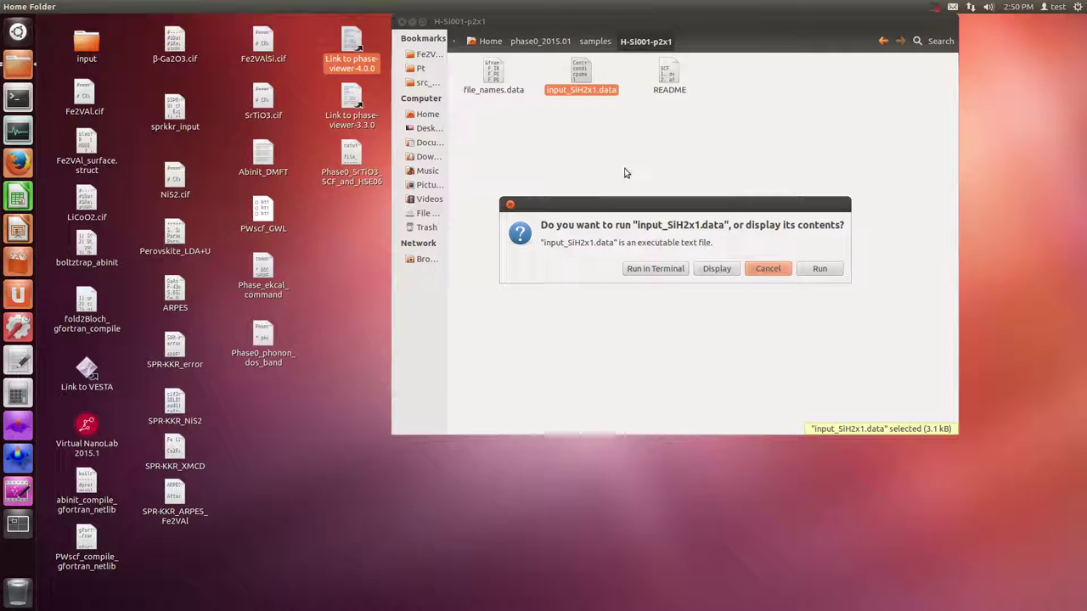
click(747, 270)
double_click(352, 42)
click(705, 349)
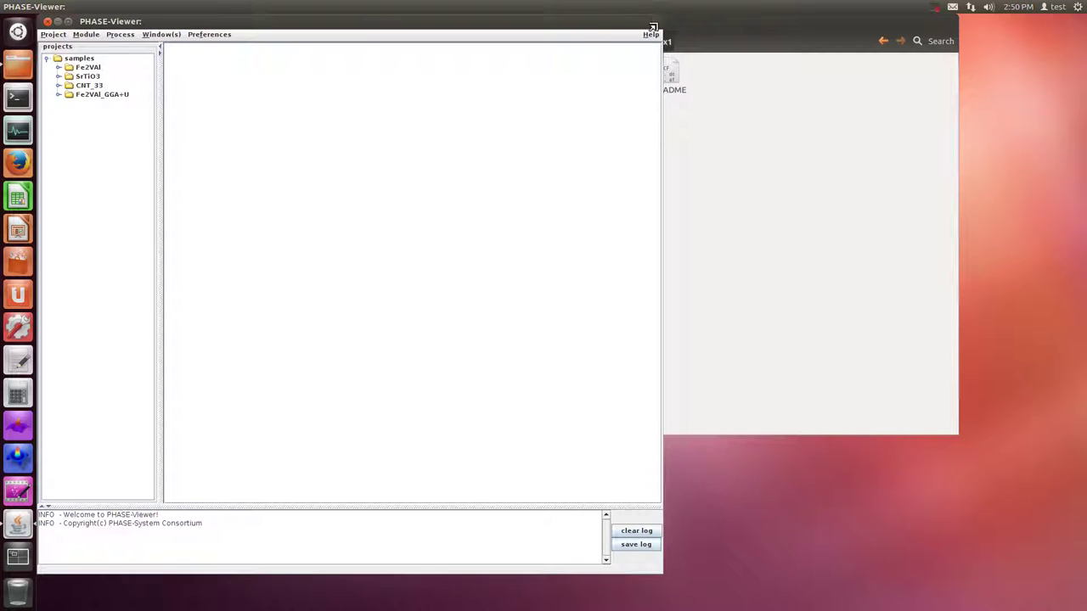
drag(530, 20, 925, 166)
Create a project named H-Si001-p2x1 under samples, with an initial sub project of type phase named SCF.
click(486, 178)
click(475, 202)
click(469, 207)
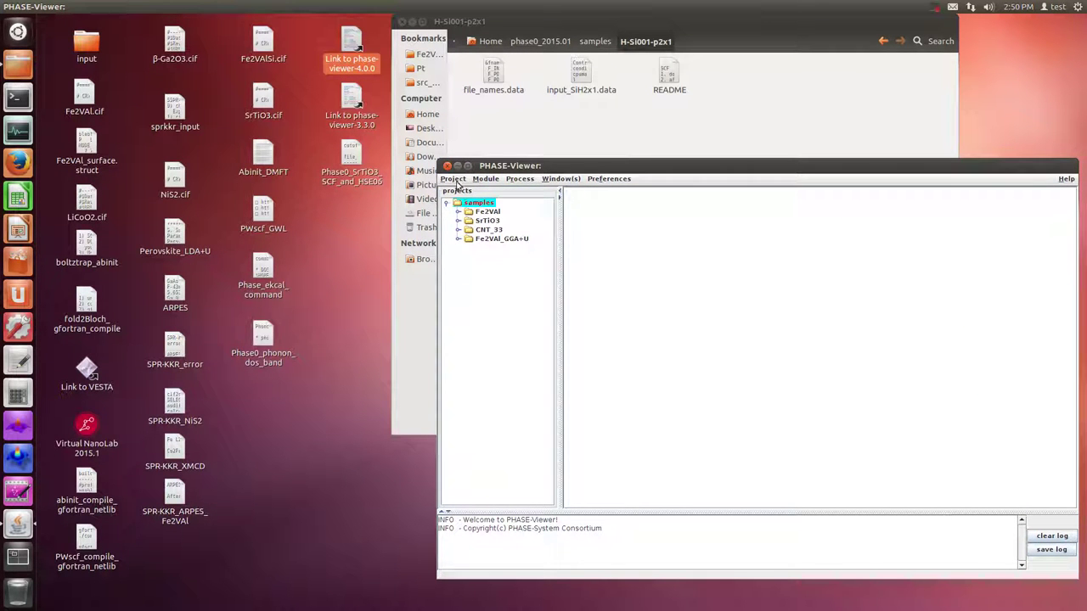
click(452, 179)
click(476, 218)
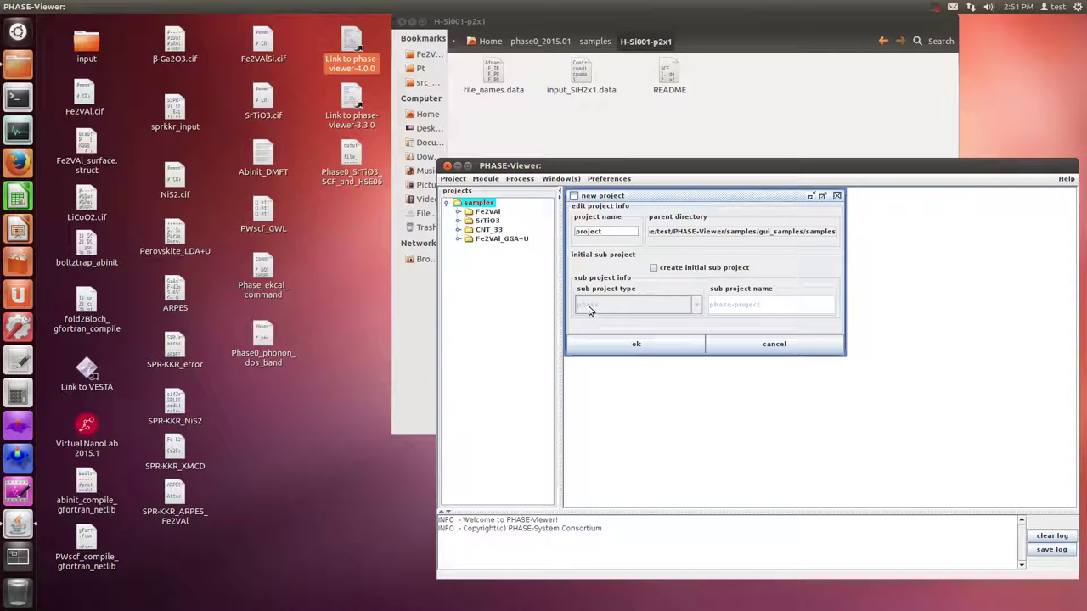
drag(618, 235, 573, 236)
text(H-Si001-p2x1)
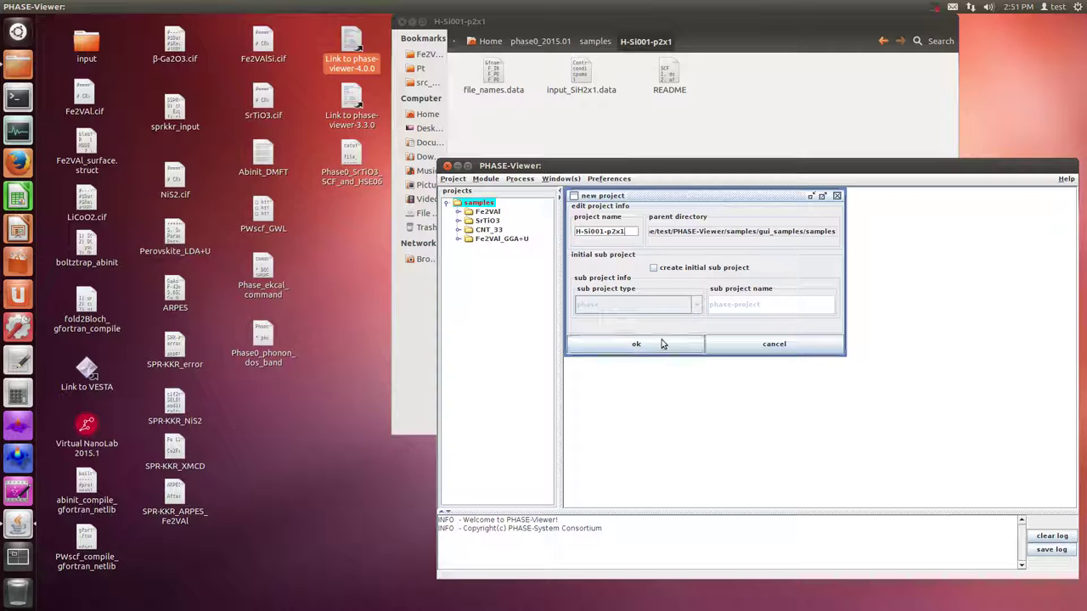
click(654, 268)
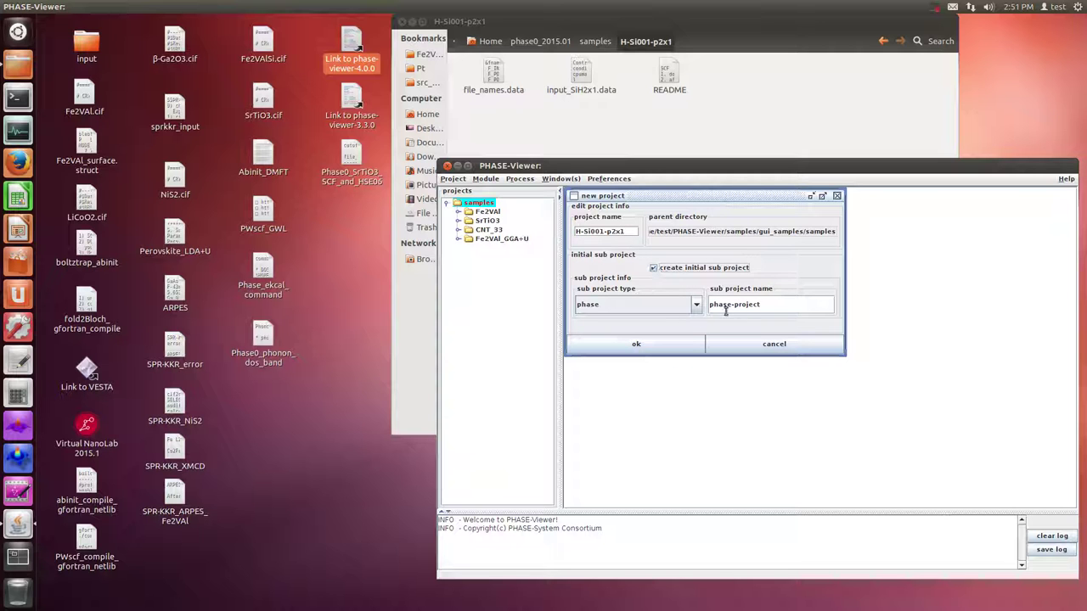
drag(711, 304, 805, 314)
text(SCF)
click(620, 341)
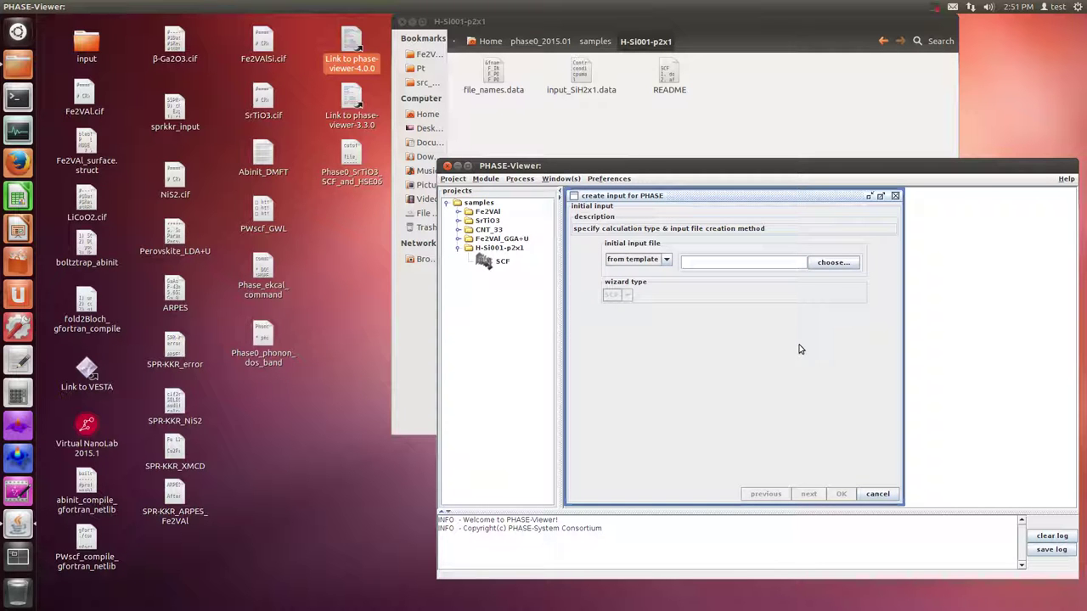
Create the SCF sub project's initial input file from scratch and close the SCF project window.
click(648, 261)
click(628, 280)
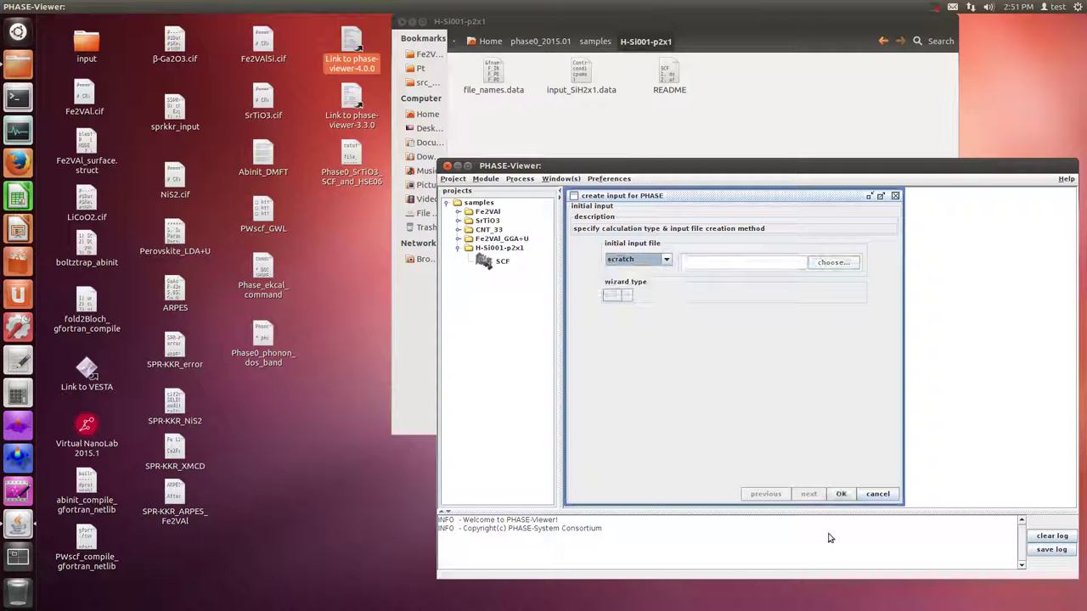
click(837, 494)
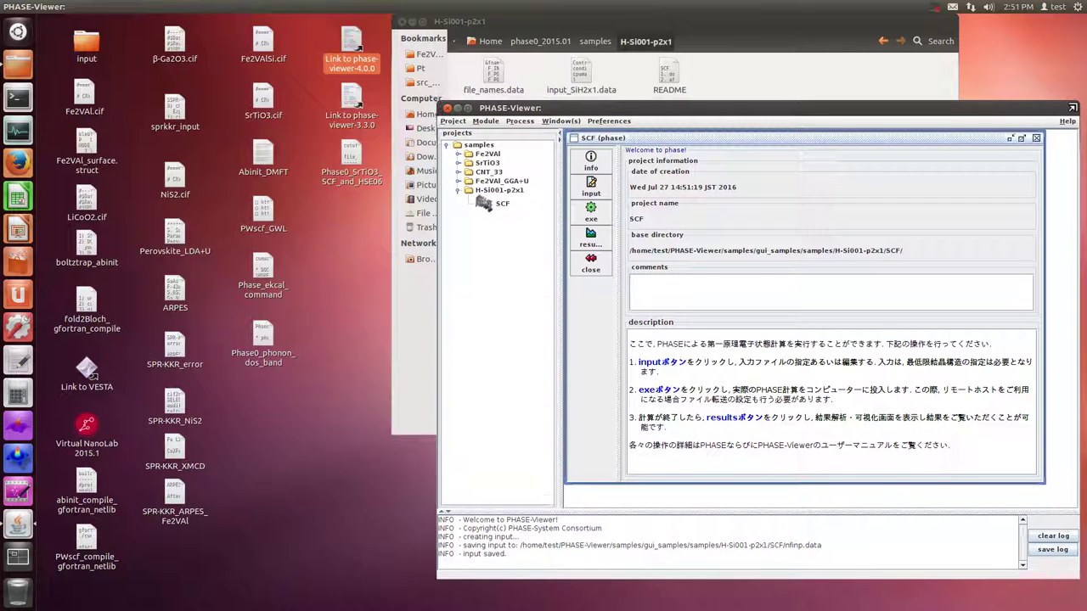
click(1035, 150)
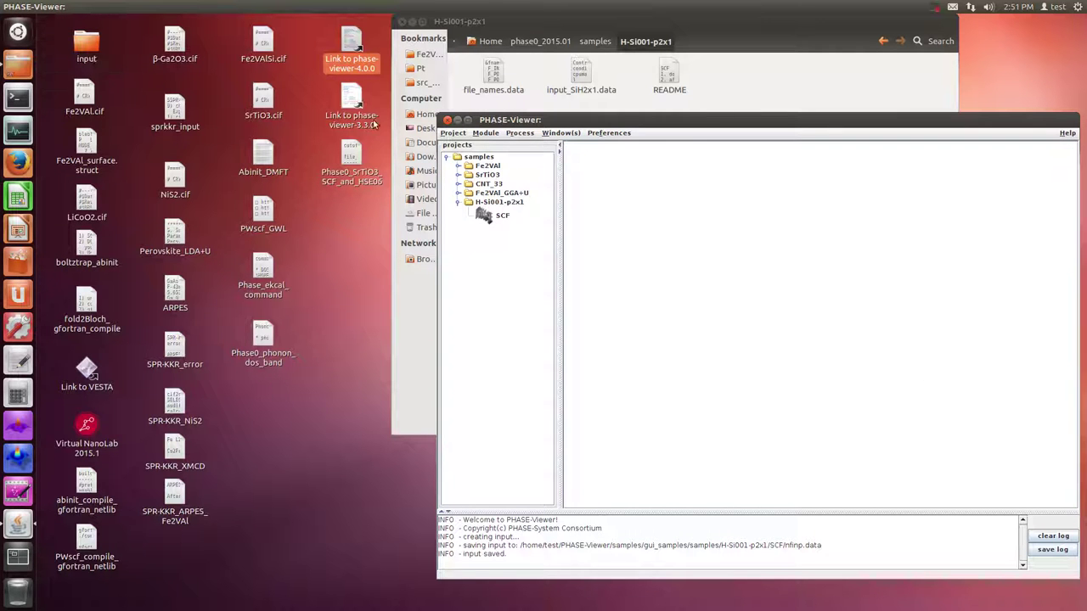
Check the localhost base directory path in the host configuration's directory settings.
click(485, 133)
click(509, 167)
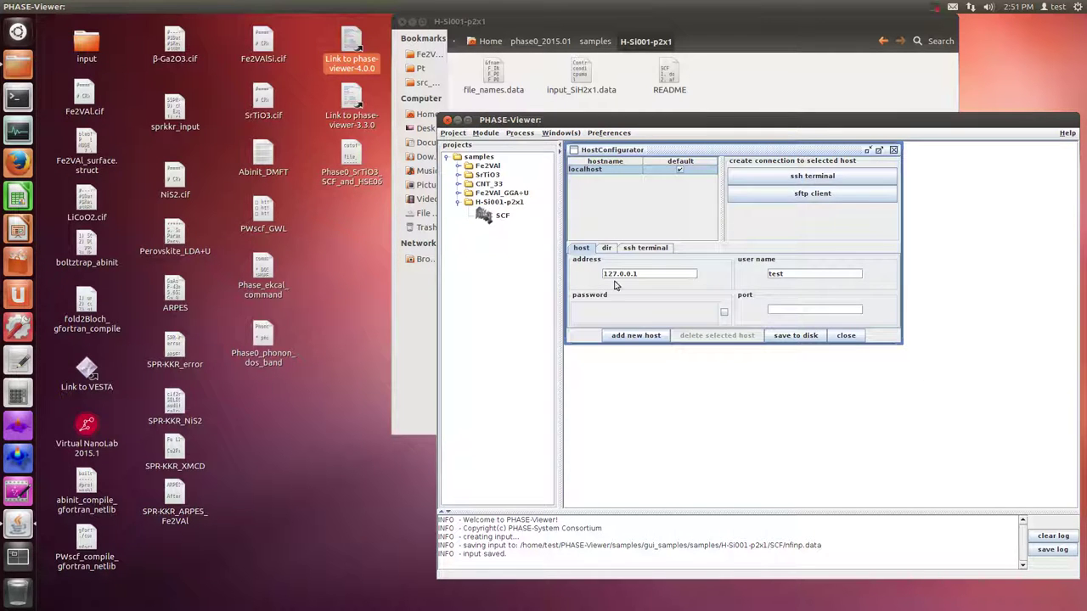
click(606, 248)
drag(595, 276, 511, 270)
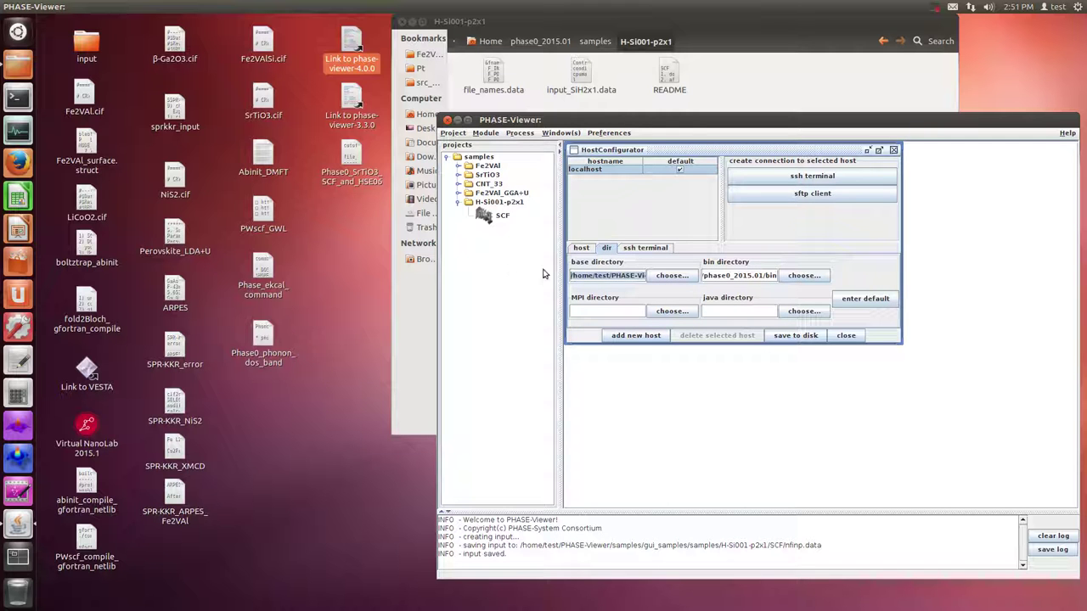
key(ctrl+a)
Open the SCF folder at PHASE-Viewer/samples/gui_samples/samples/H-Si001-p2x1 in a new file manager window beside the original sample folder.
right_click(17, 62)
click(70, 175)
right_click(18, 62)
click(85, 201)
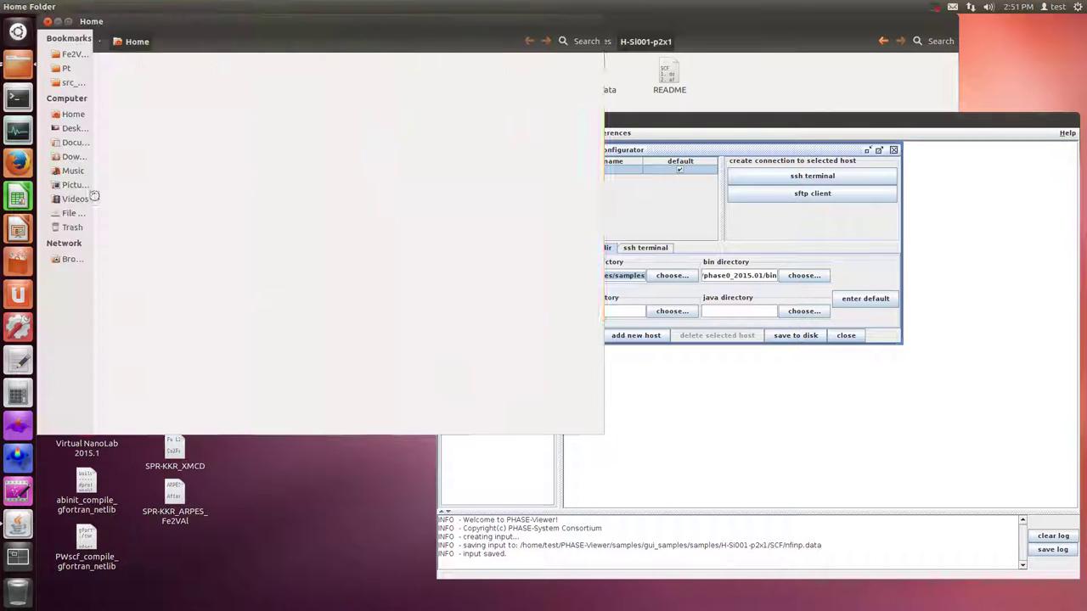
scroll(484, 213, down, 1)
double_click(491, 284)
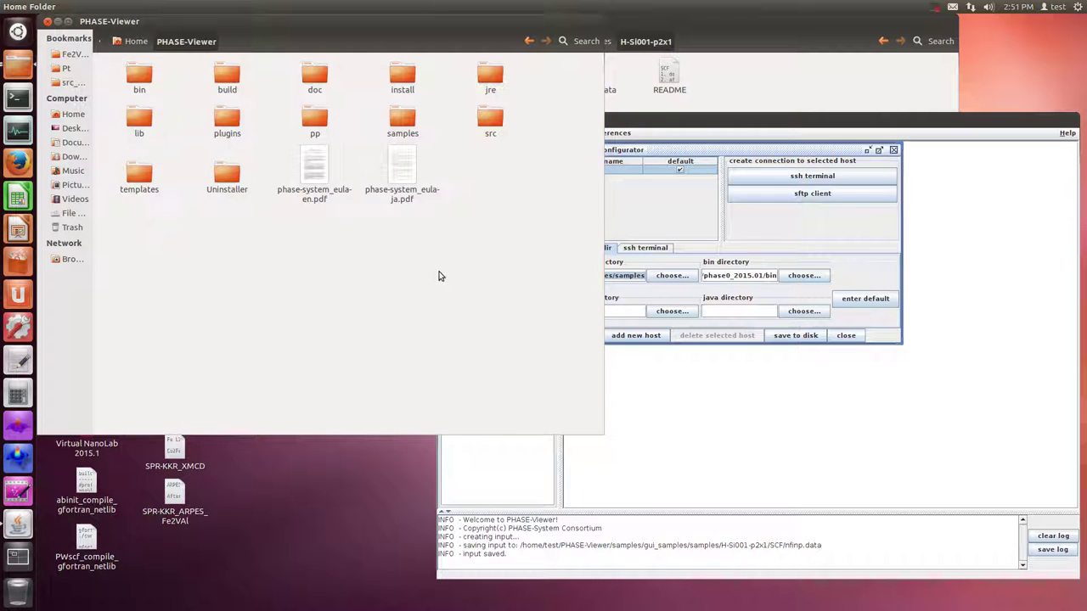
double_click(402, 119)
double_click(139, 77)
click(137, 79)
double_click(138, 79)
drag(209, 22, 236, 168)
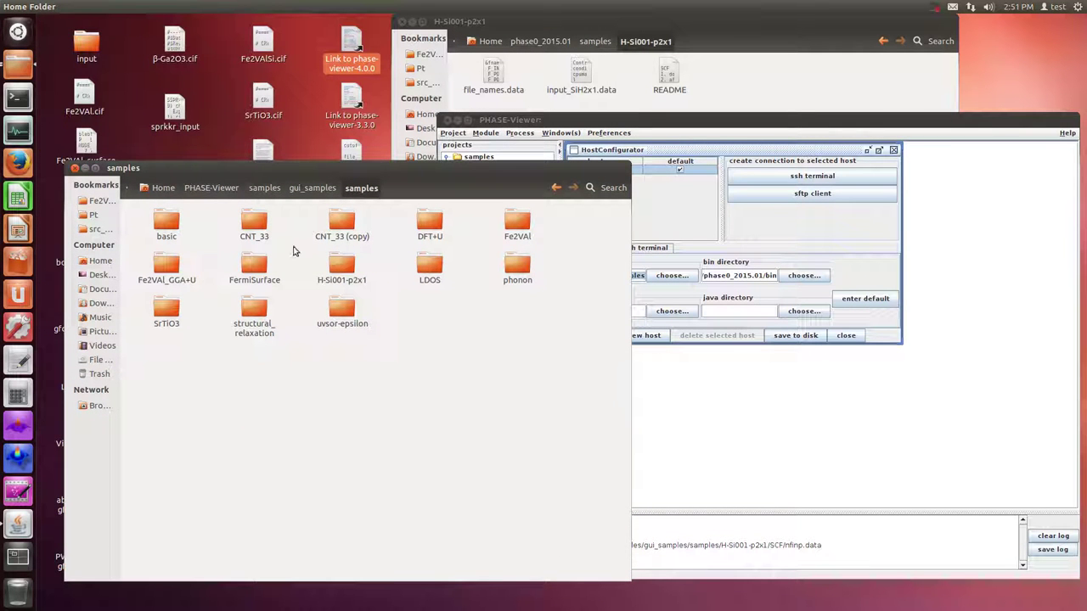
double_click(362, 274)
double_click(168, 221)
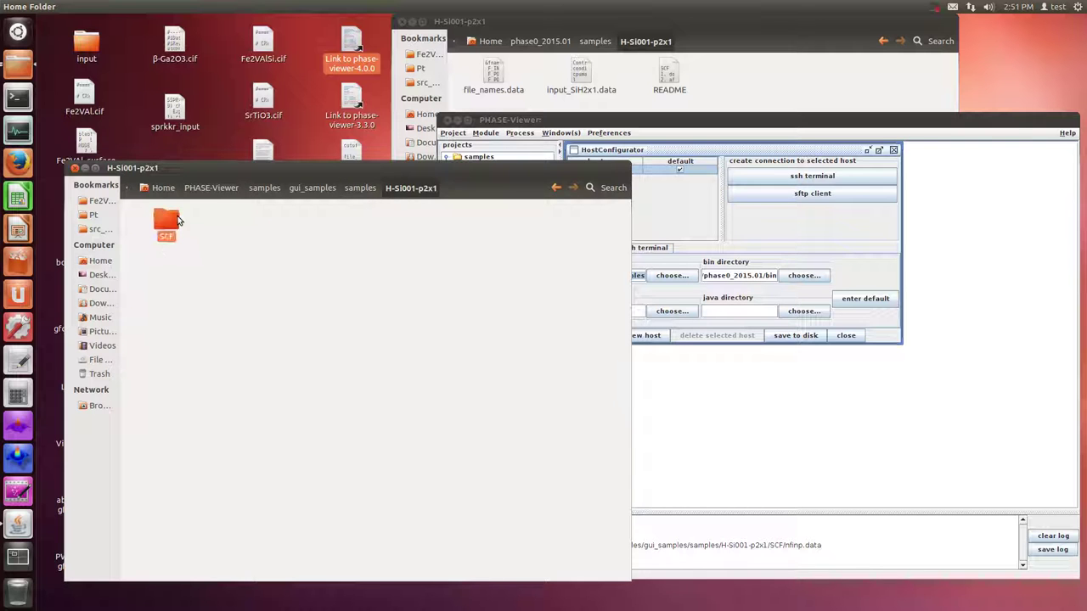
Copy file_names.data and input_SiH2x1.data from the phase0_2015.01 H-Si001-p2x1 sample folder to the clipboard.
click(659, 105)
drag(639, 122, 466, 87)
right_click(491, 78)
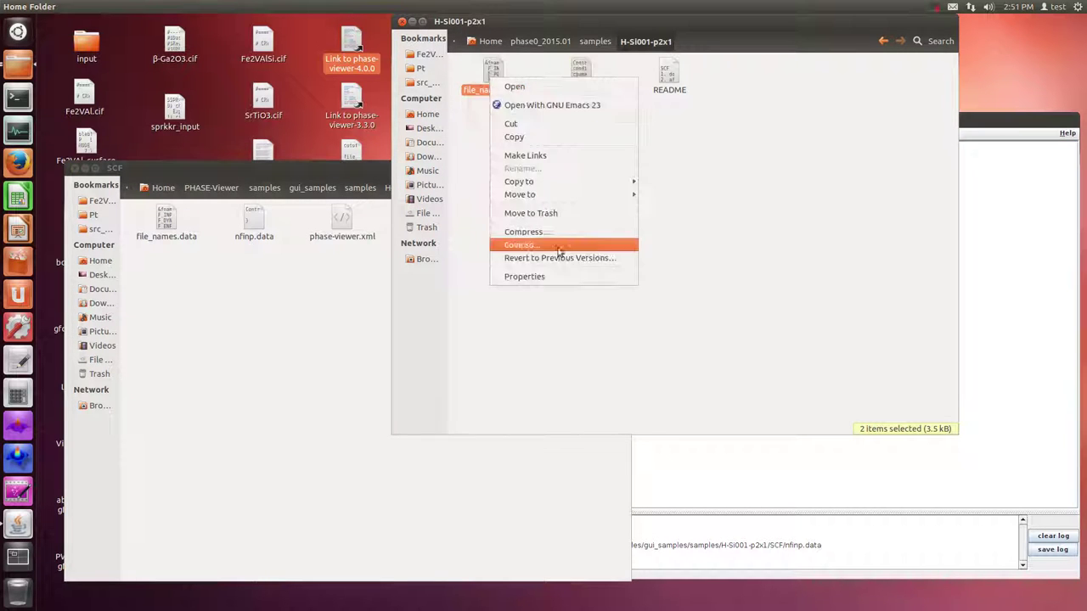
mouse_move(548, 187)
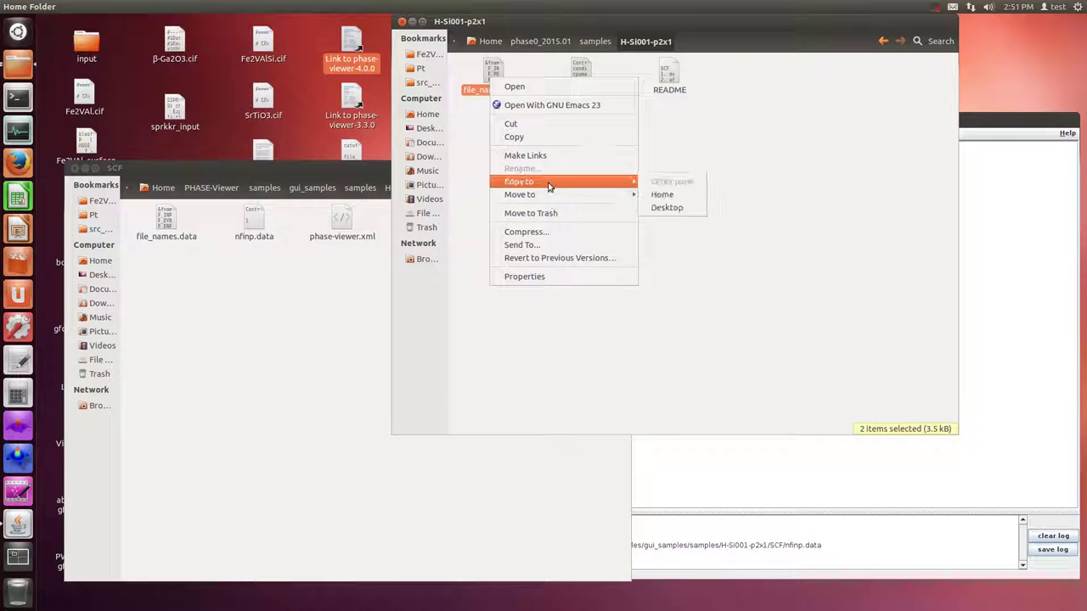
click(554, 137)
click(281, 288)
drag(587, 131, 486, 80)
right_click(486, 81)
click(495, 141)
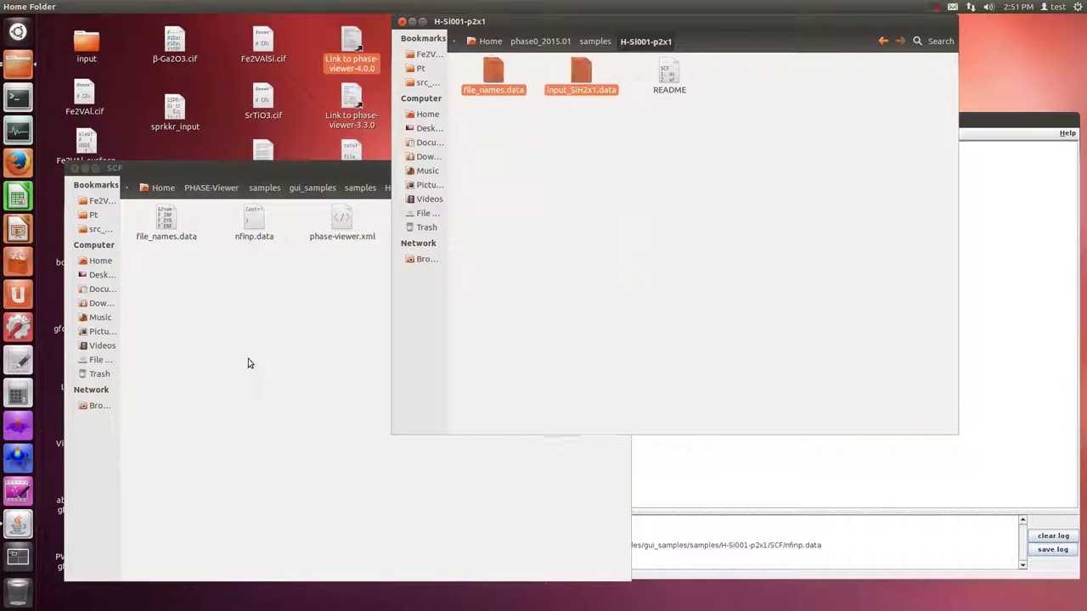
Paste the copied sample files into the SCF folder, replacing the existing file_names.data.
right_click(267, 328)
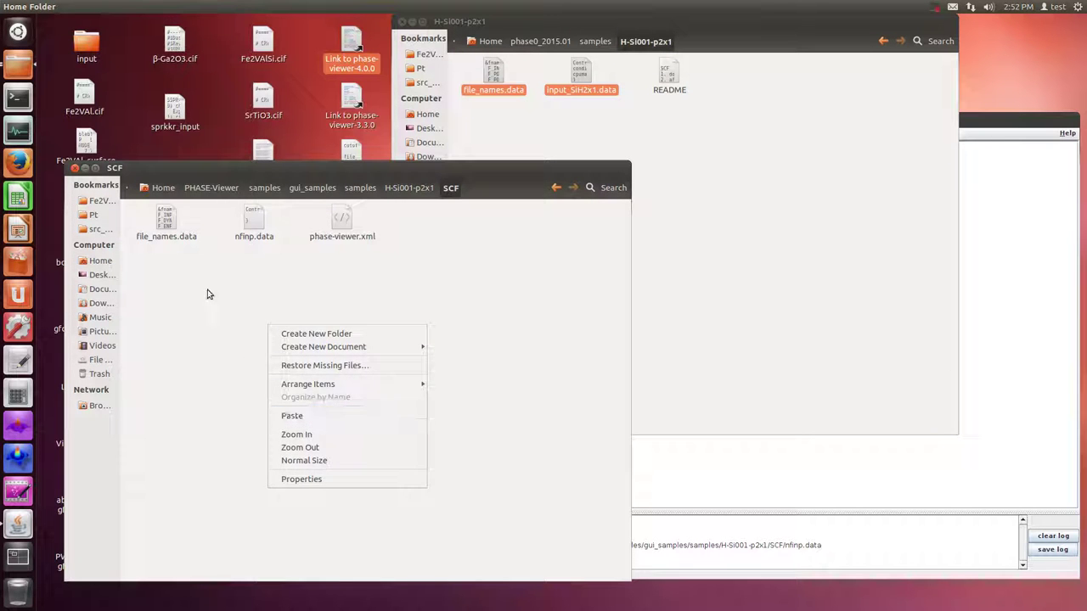
click(235, 320)
right_click(331, 333)
click(393, 417)
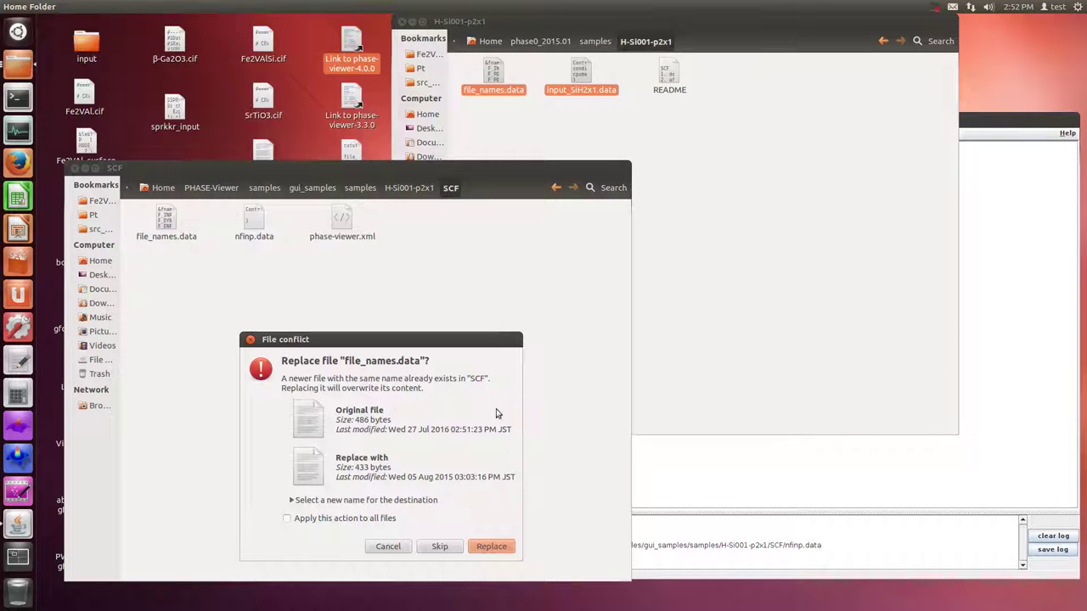
click(484, 546)
Move the old nfinp.data in the SCF folder to the trash.
click(340, 226)
right_click(339, 226)
click(365, 366)
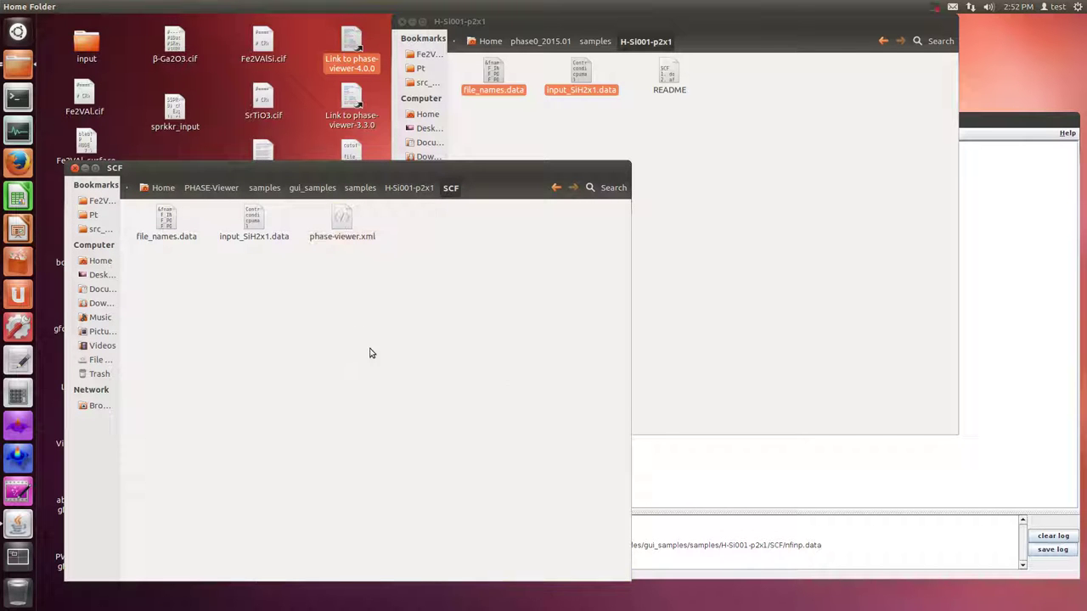
Close the host configurator in PHASE-Viewer and return to the SCF folder window.
click(1025, 253)
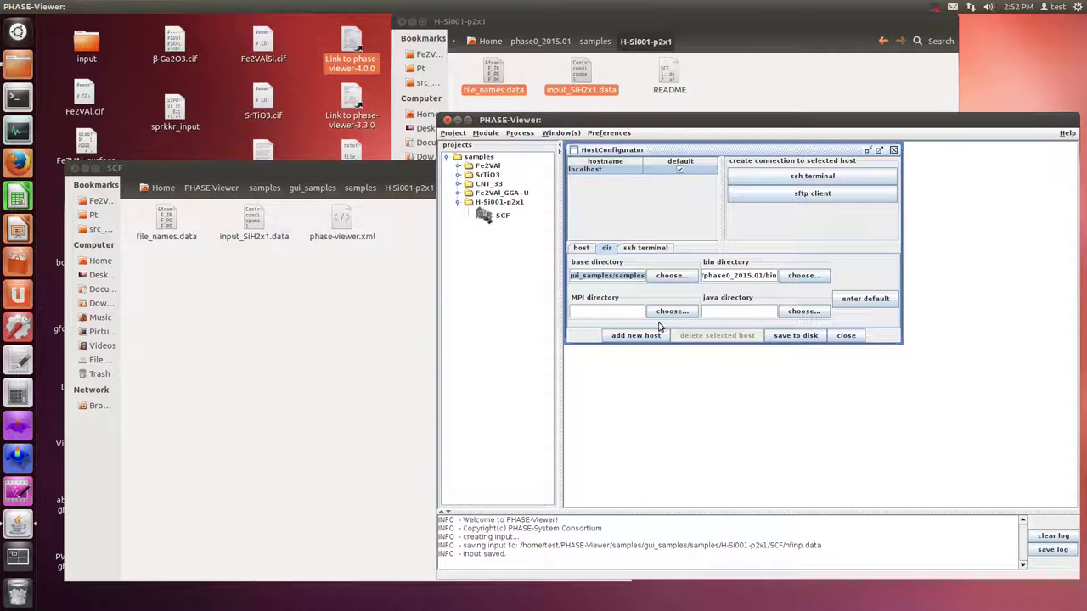
click(893, 150)
click(207, 339)
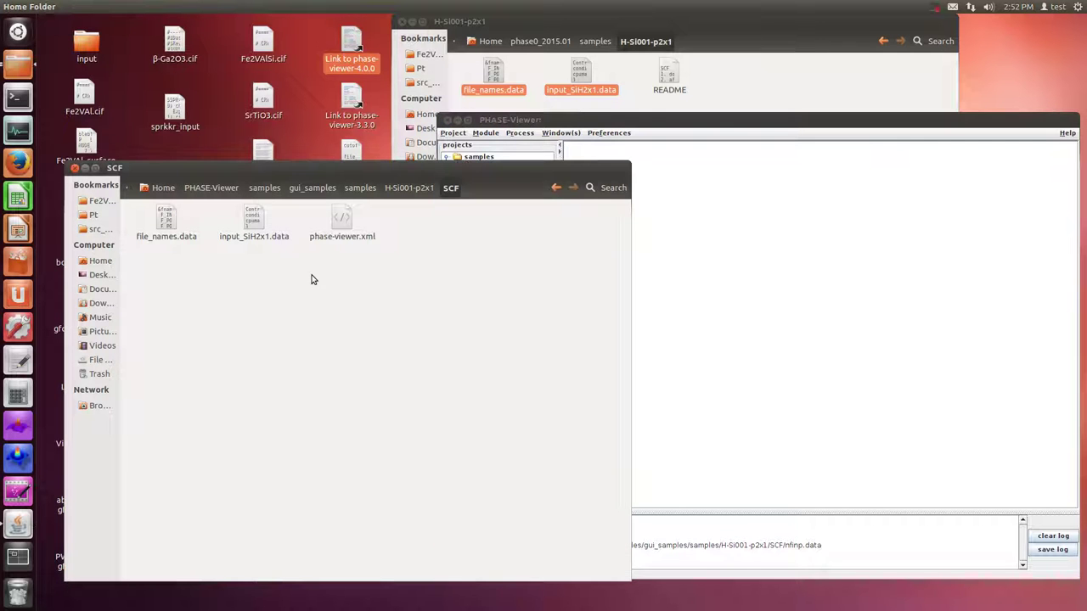
Duplicate input_SiH2x1.data within the SCF folder and rename the copy to nfinp.data.
right_click(255, 224)
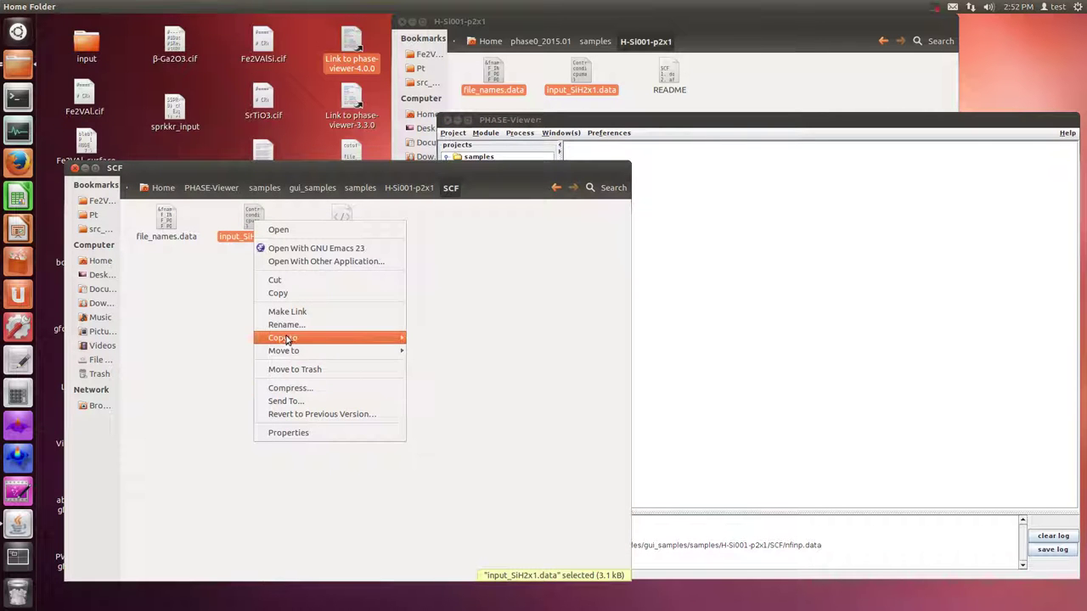
click(266, 321)
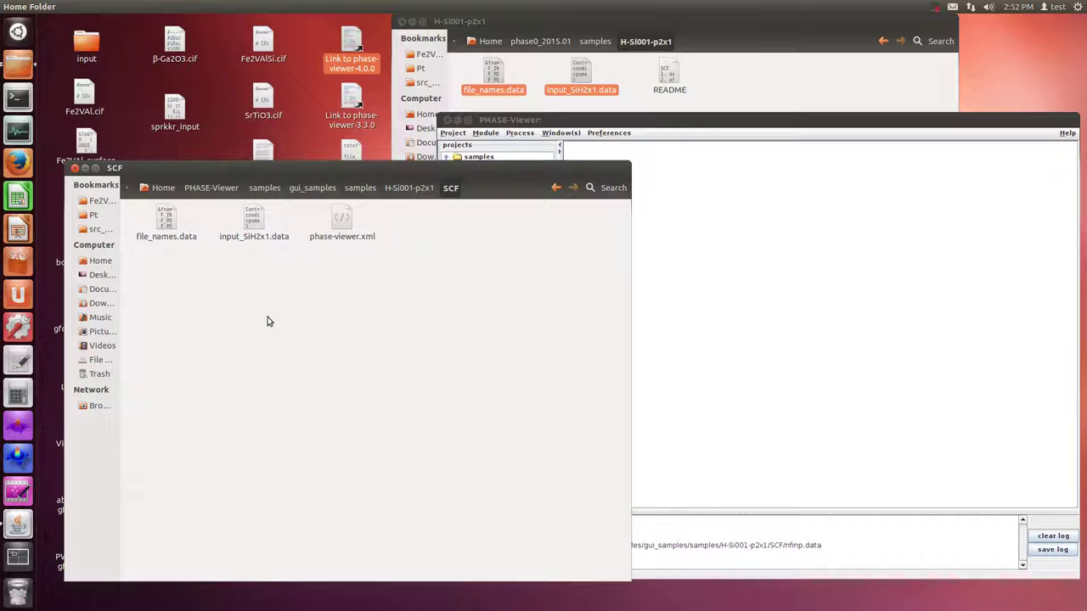
key(ctrl+v)
right_click(345, 225)
click(382, 329)
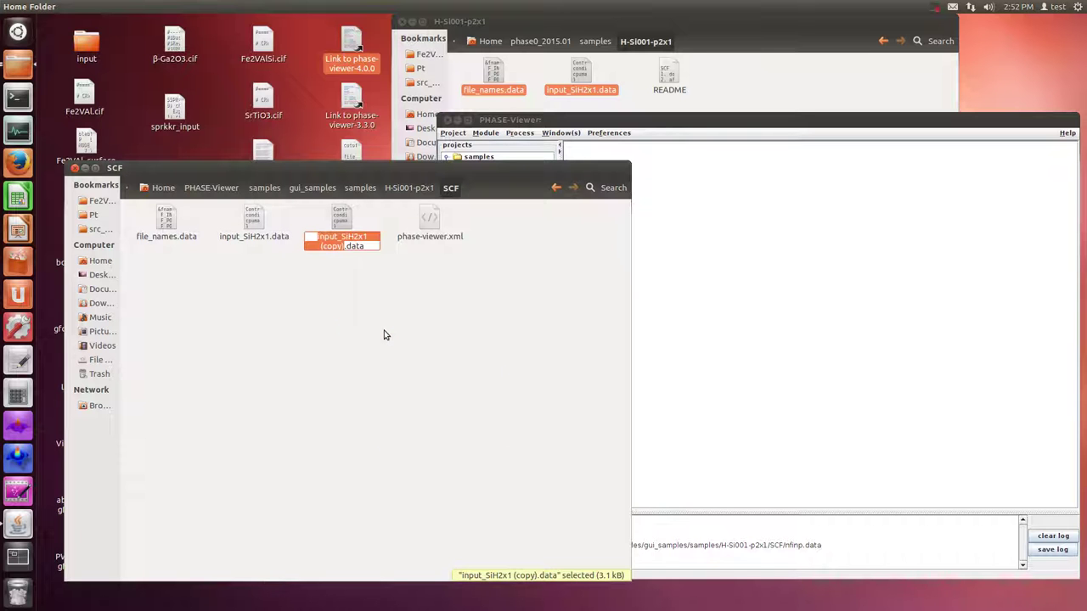
text(nfinp)
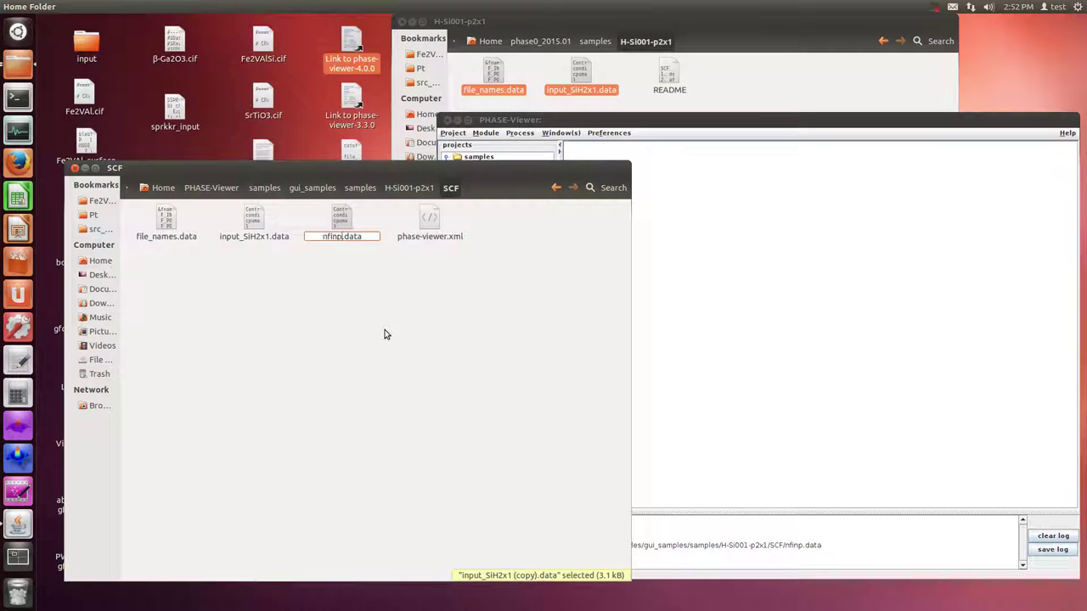
key(Return)
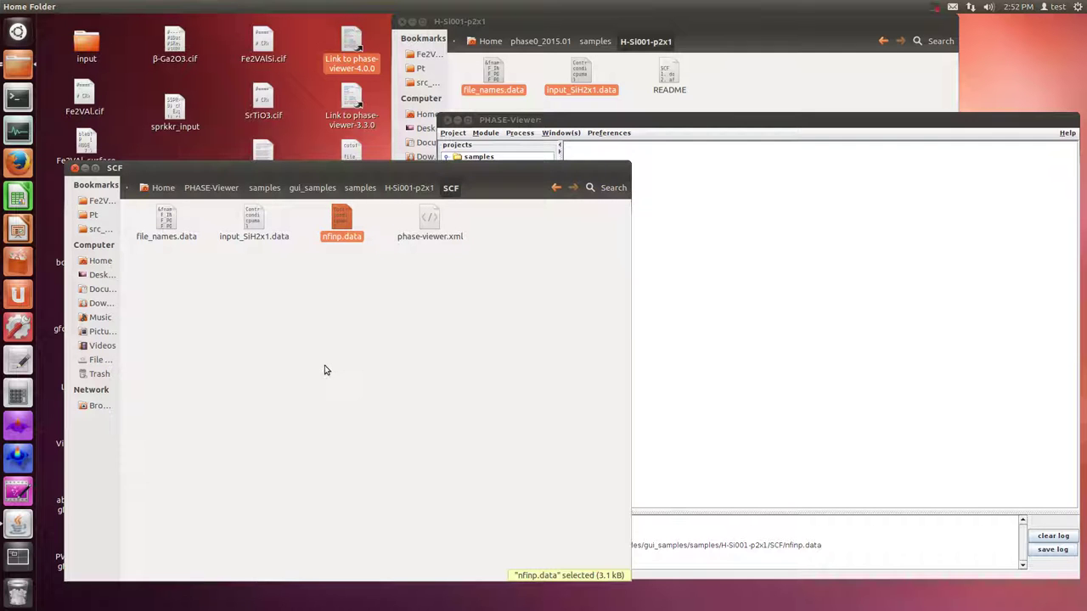
click(330, 366)
Close PHASE-Viewer and run it again from the phase-viewer-4.0.0 link on the desktop.
click(689, 311)
click(446, 120)
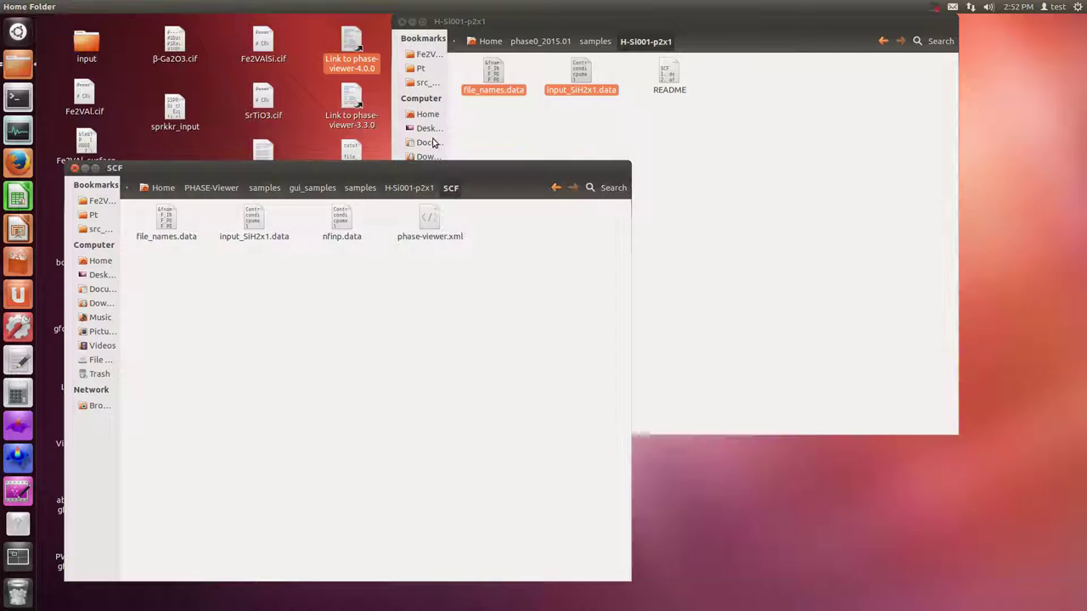
double_click(348, 44)
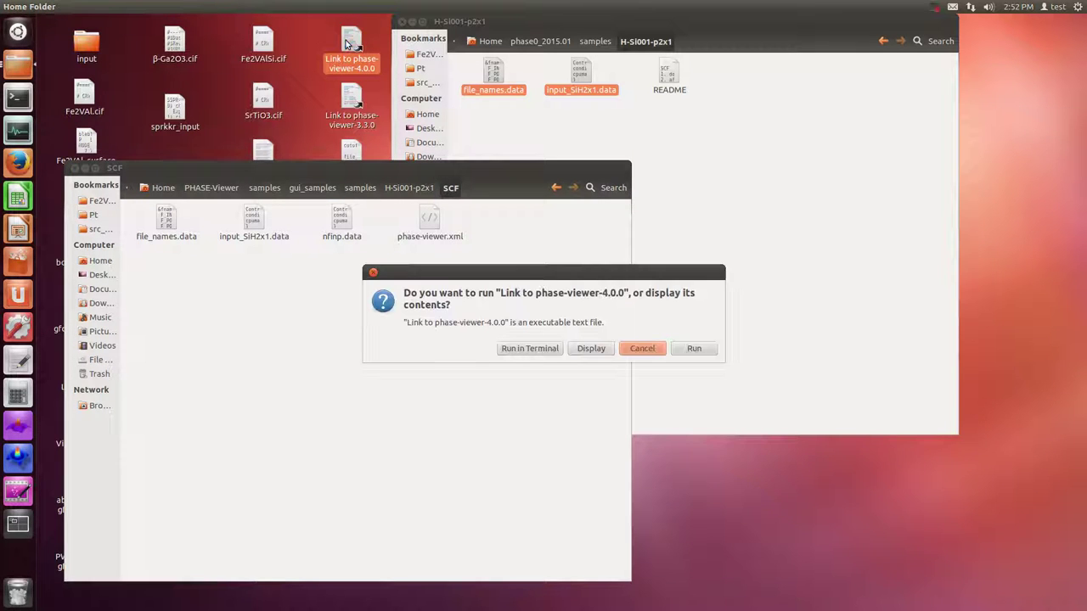
click(694, 348)
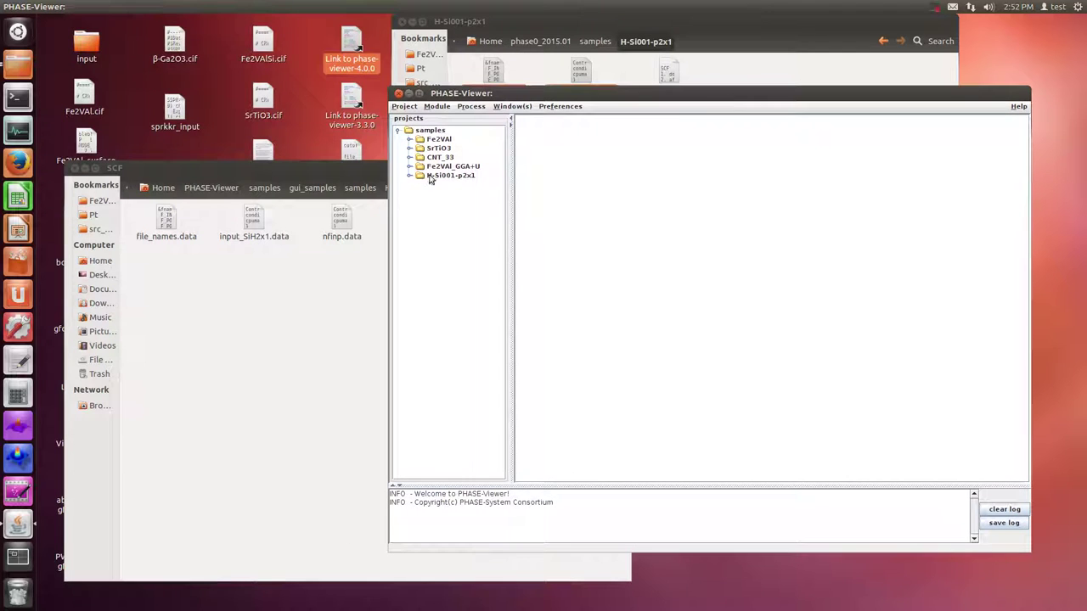
Open the SCF sub project of H-Si001-p2x1 and bring up its input settings.
click(408, 176)
click(435, 188)
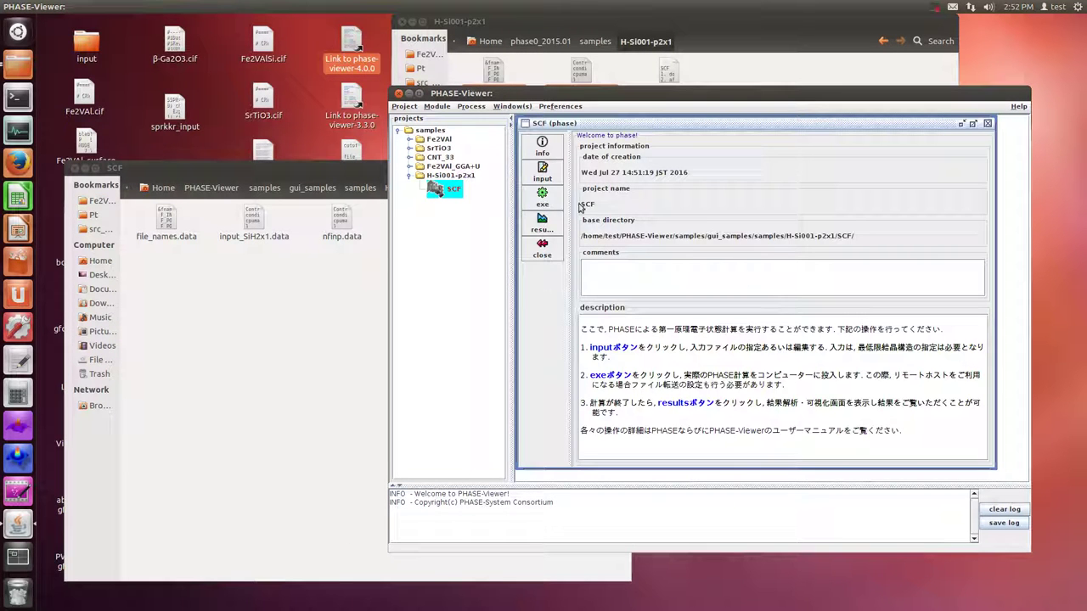
click(541, 172)
Check the basic settings and atomic coordinates, and inspect the H-Si structure in the 3D atomic configuration viewer before closing it.
click(643, 149)
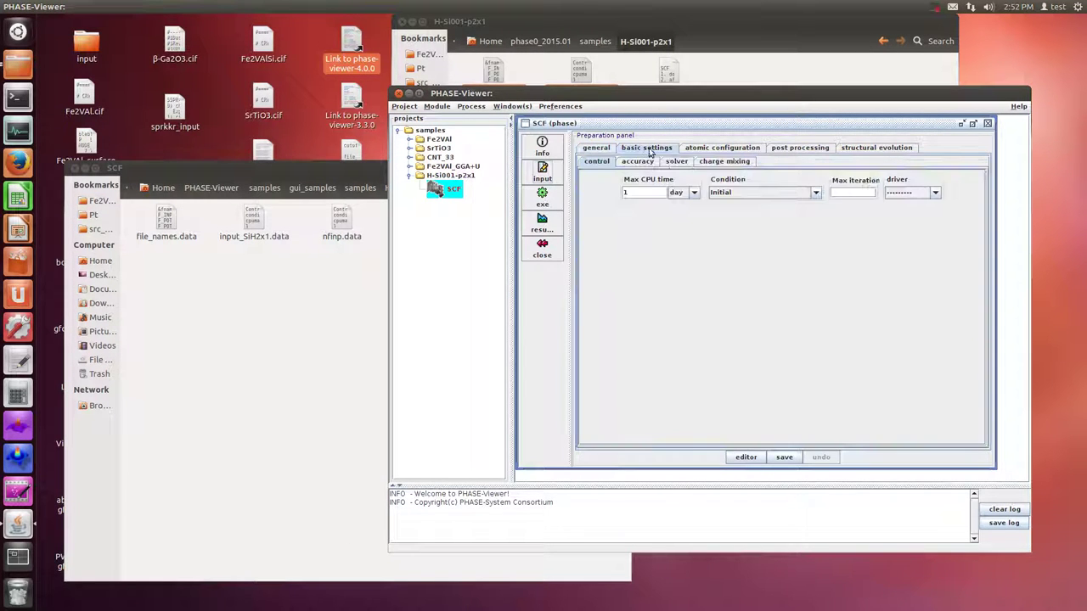
click(689, 148)
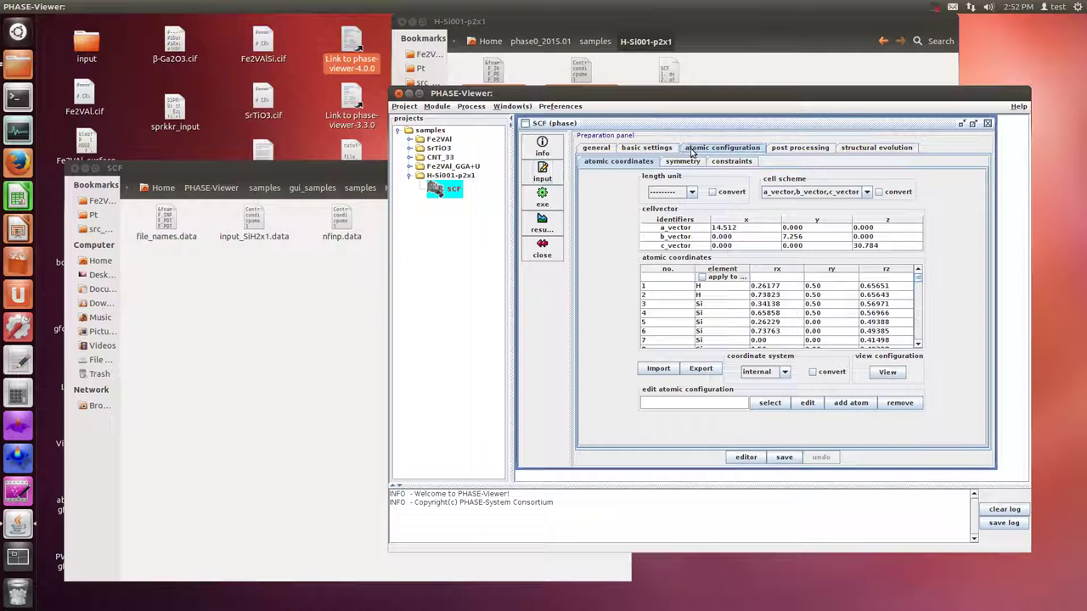
click(892, 373)
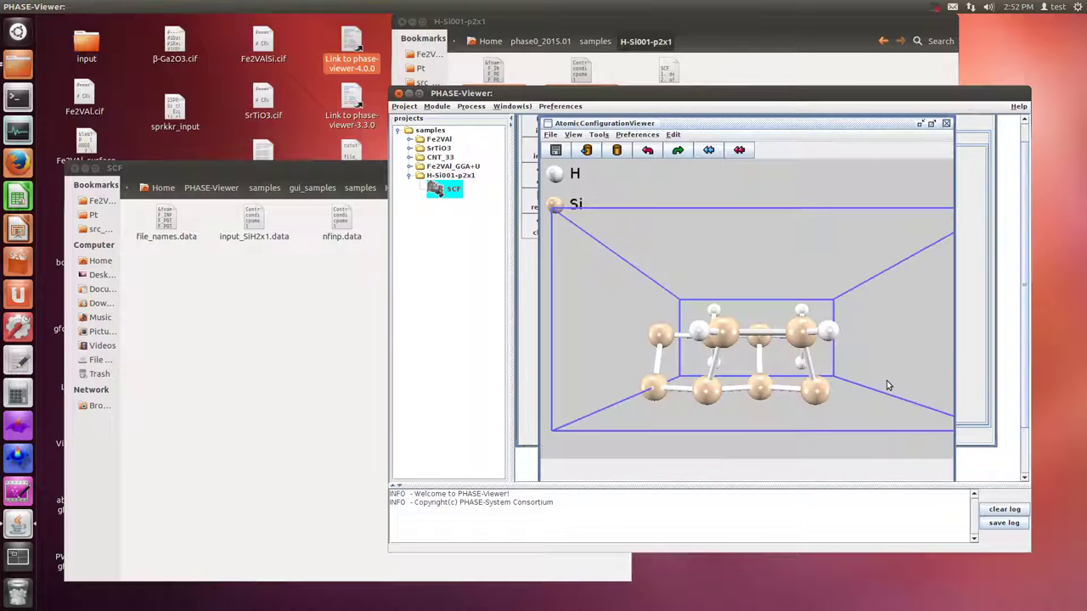
drag(814, 341, 757, 325)
scroll(821, 290, down, 3)
drag(755, 382, 762, 383)
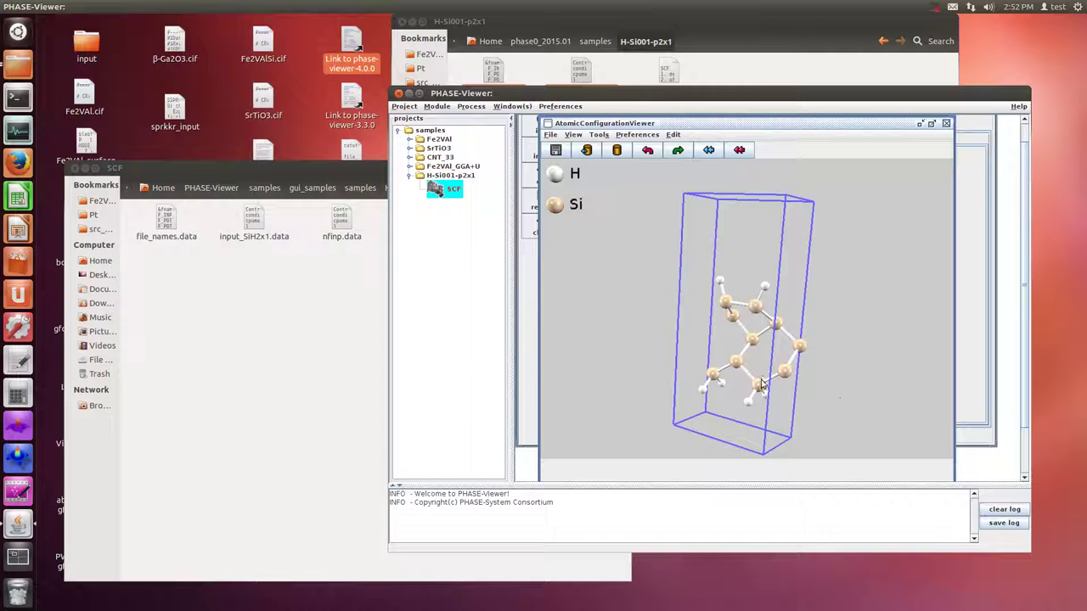
click(943, 123)
Review the input's post processing, structural evolution and general settings, including the element and pseudopotential file entries.
click(792, 149)
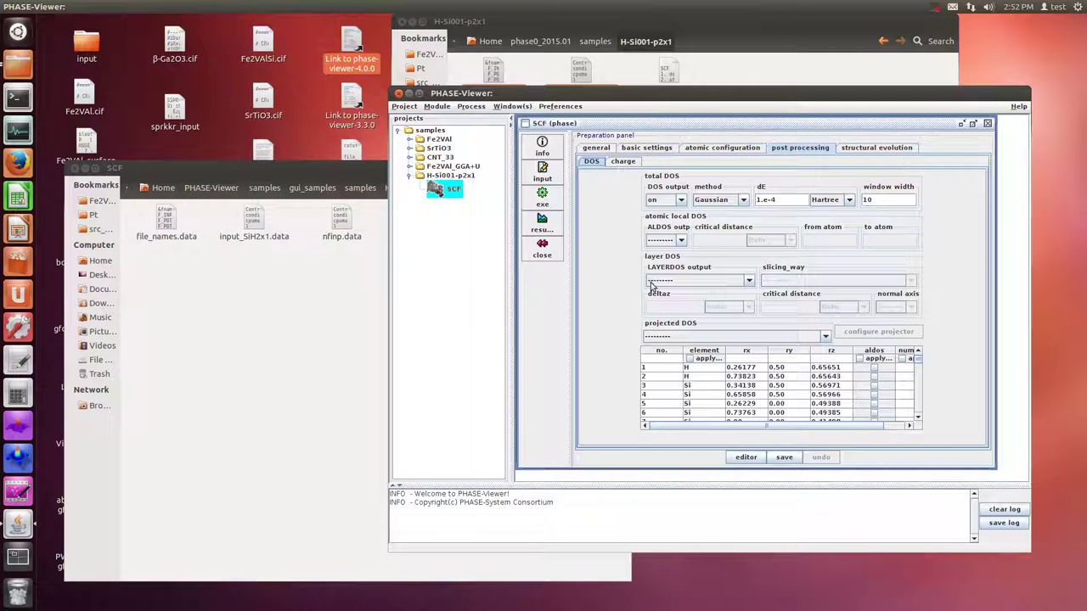
click(864, 149)
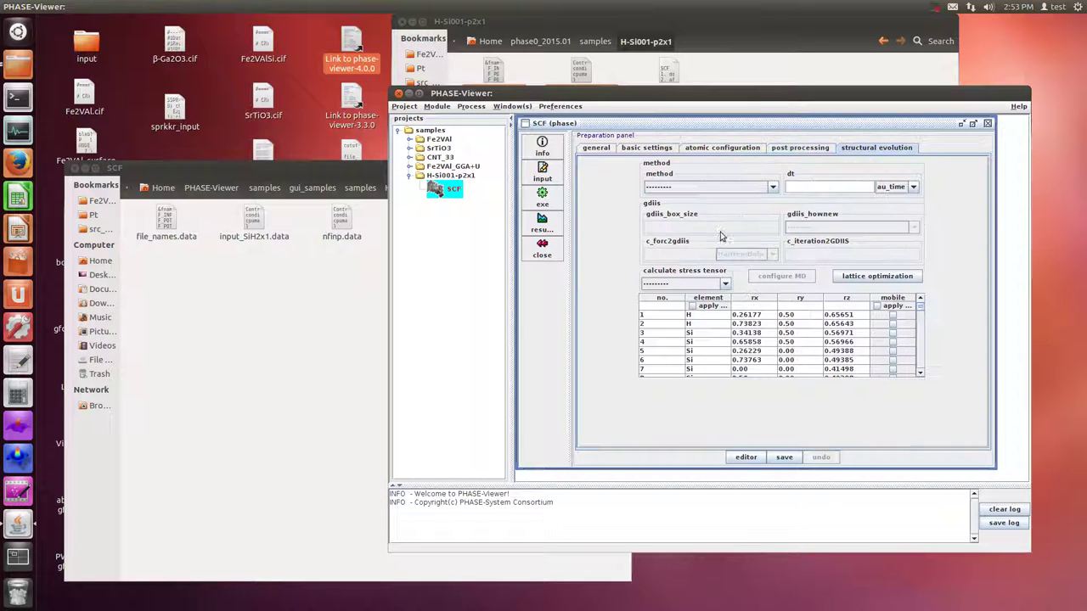
click(802, 150)
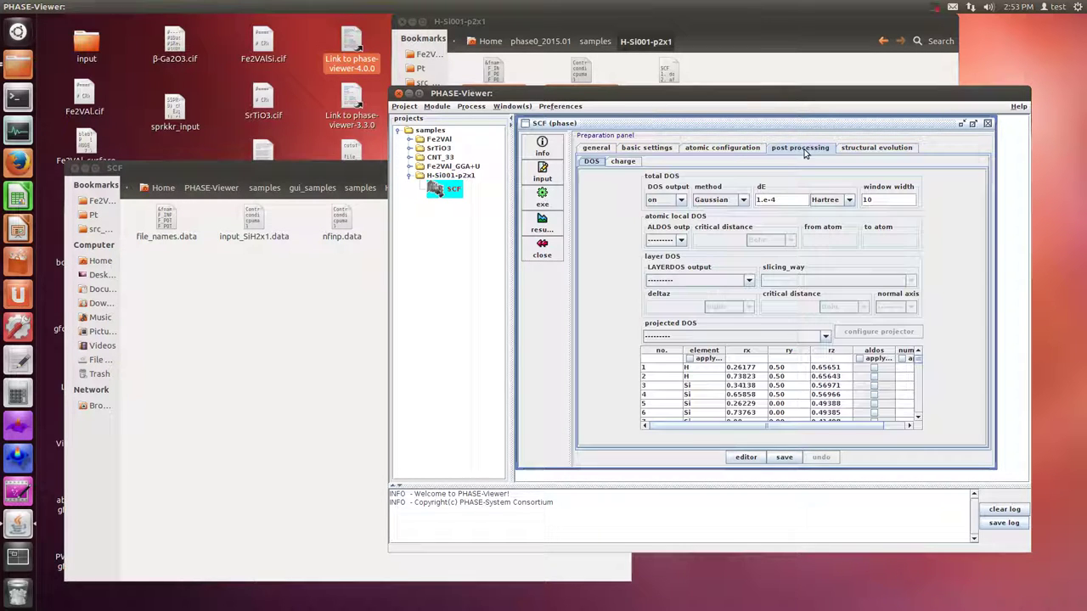
click(702, 151)
click(656, 150)
click(608, 150)
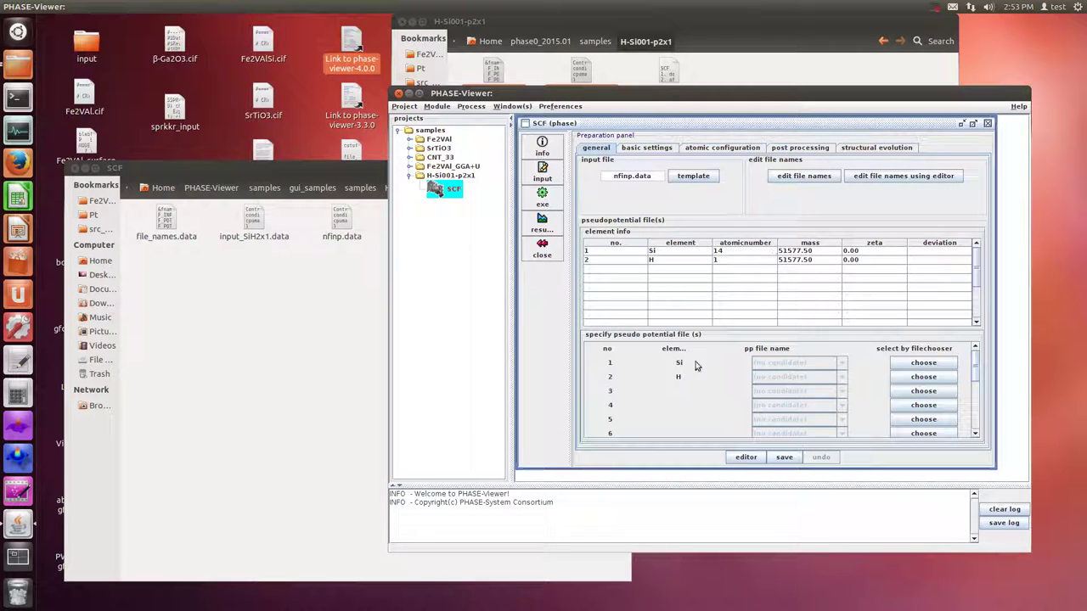
Move file_names.data, input_SiH2x1.data and nfinp.data in the SCF folder to the trash and save the input again from PHASE-Viewer.
click(286, 390)
drag(546, 96, 488, 102)
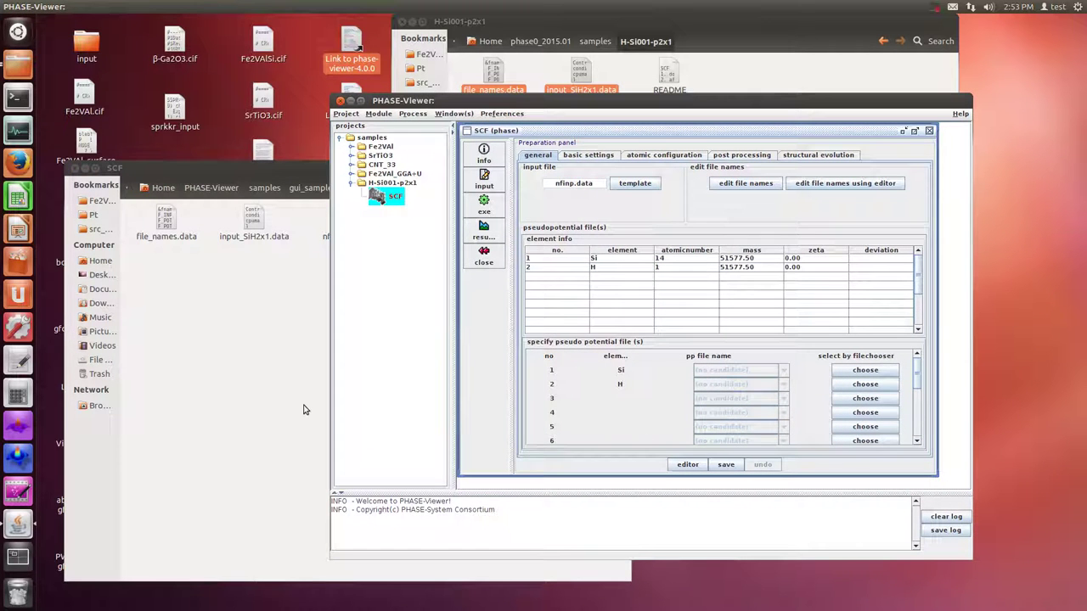
click(304, 410)
click(745, 449)
click(249, 322)
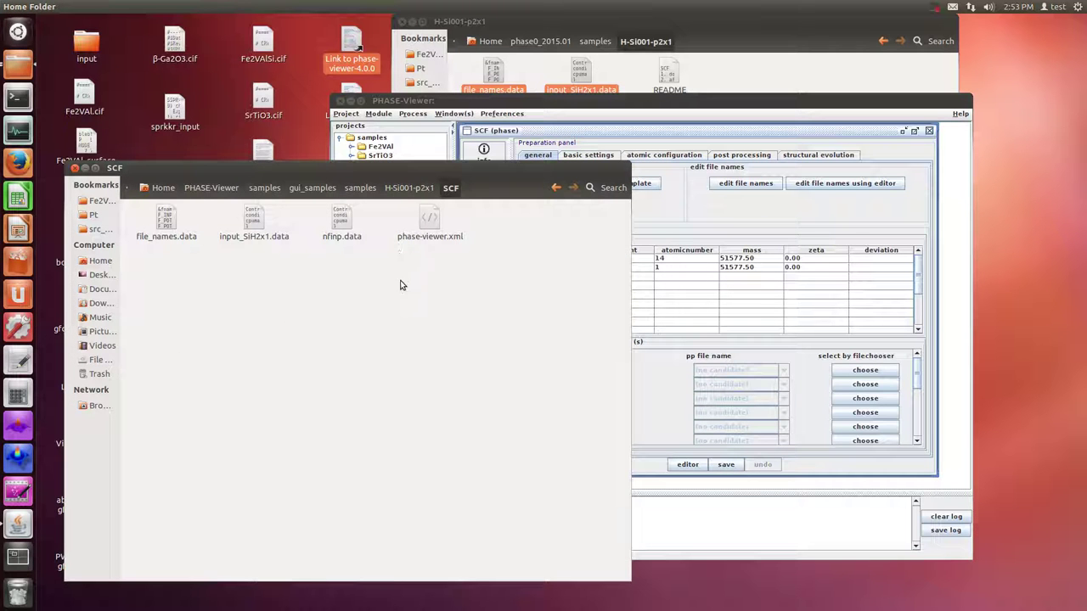
drag(364, 274, 137, 208)
right_click(161, 221)
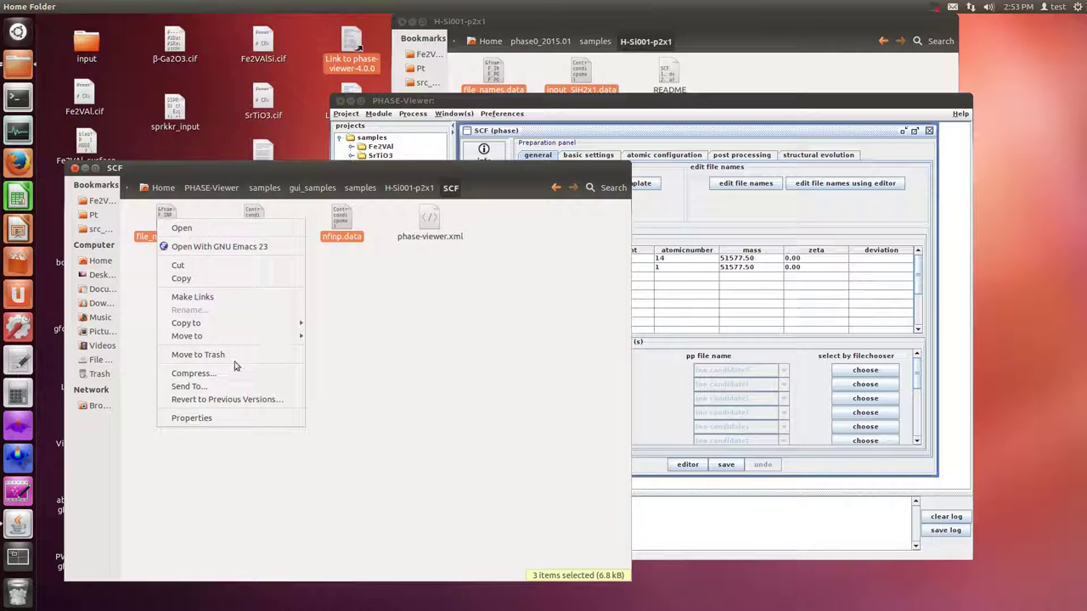
click(232, 355)
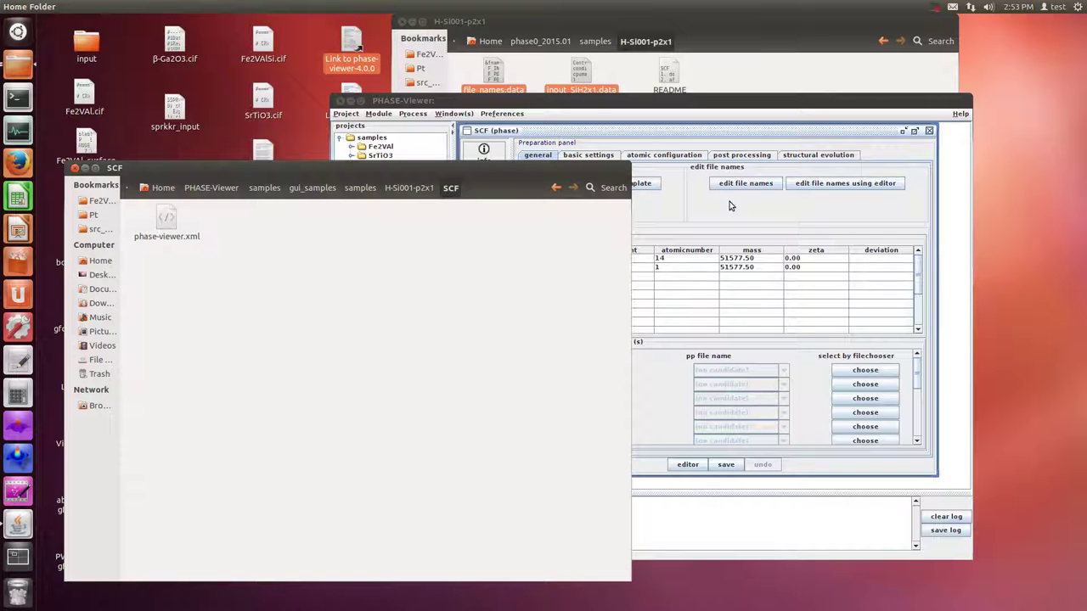
click(727, 205)
click(721, 467)
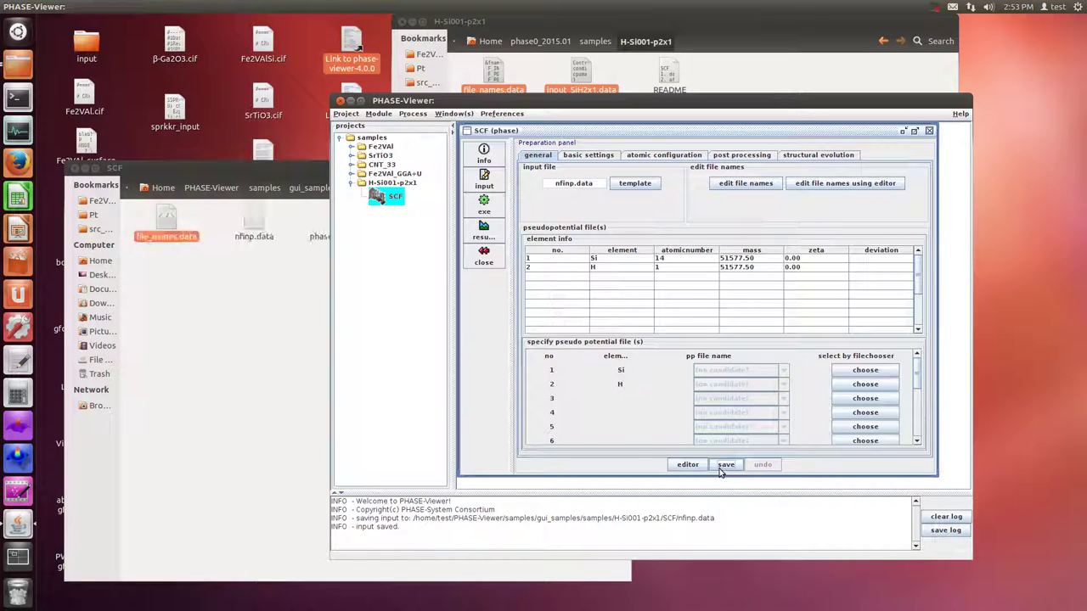
Examine the F_INP and F_ZAJ entries at the end of the regenerated file_names.data and close the text editor.
double_click(182, 236)
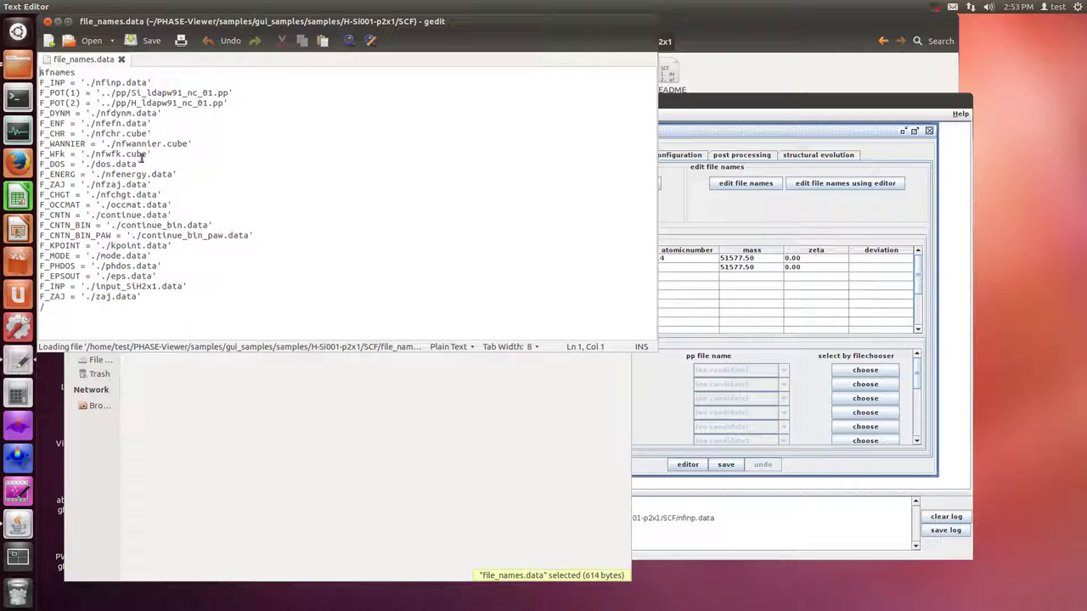
triple_click(174, 289)
click(184, 301)
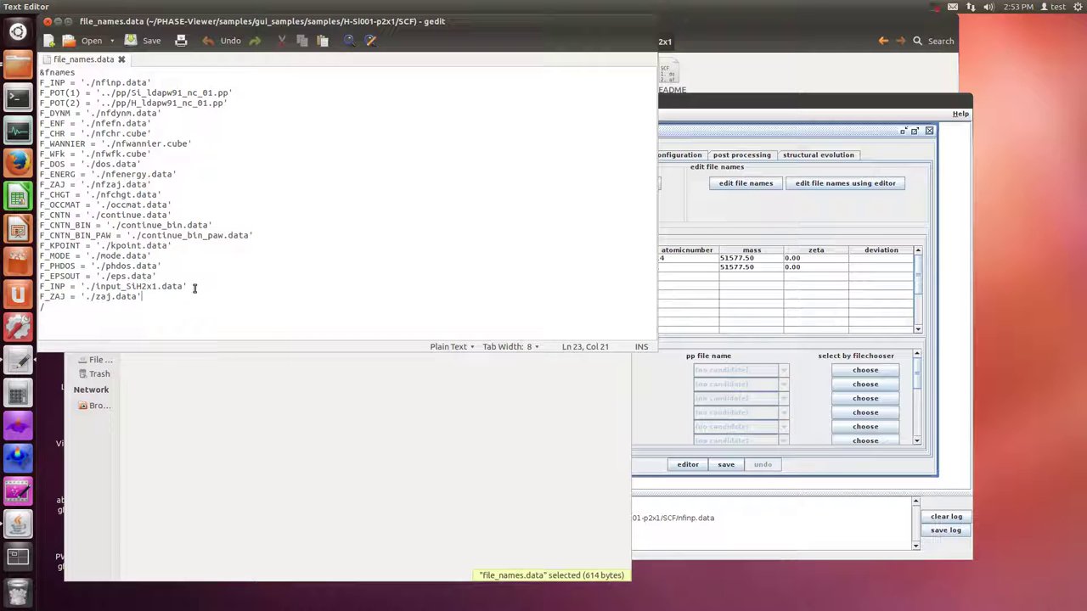
triple_click(194, 289)
click(313, 305)
click(48, 22)
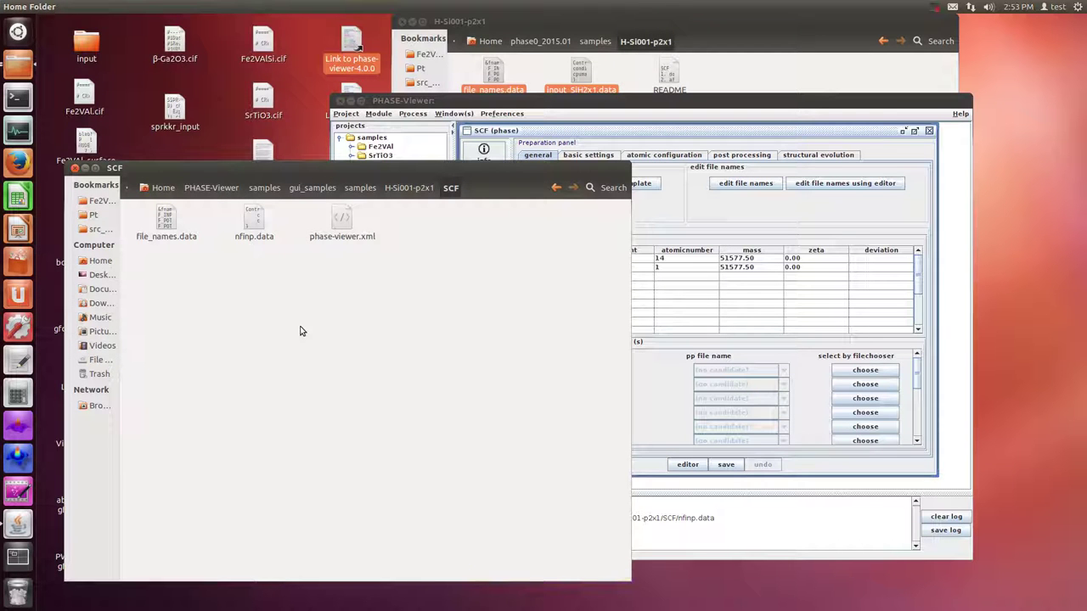
Move the regenerated file_names.data in the SCF folder to the trash.
click(199, 259)
right_click(171, 220)
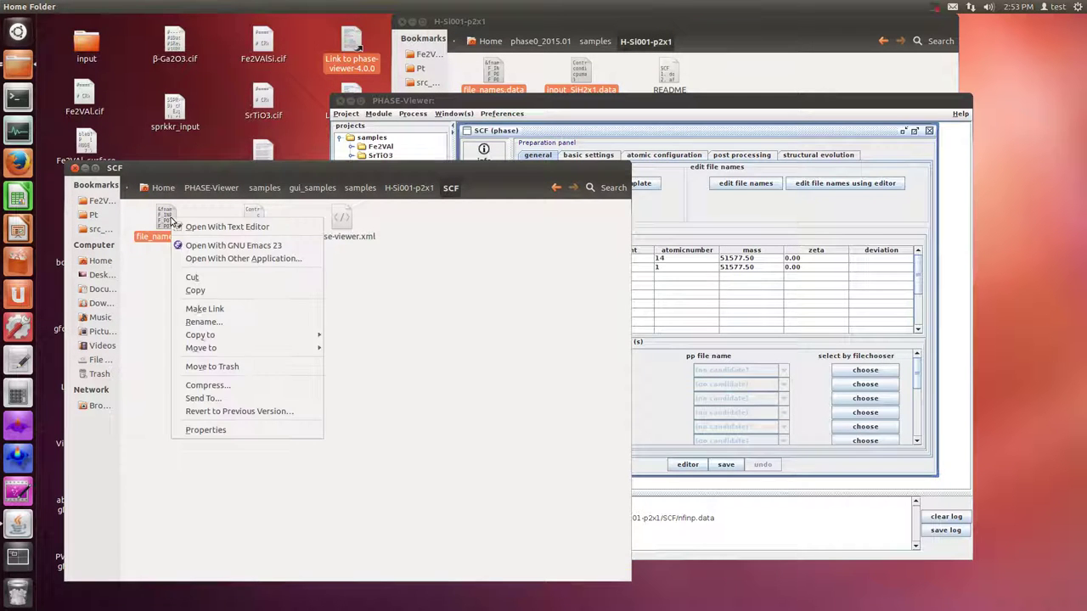
click(250, 372)
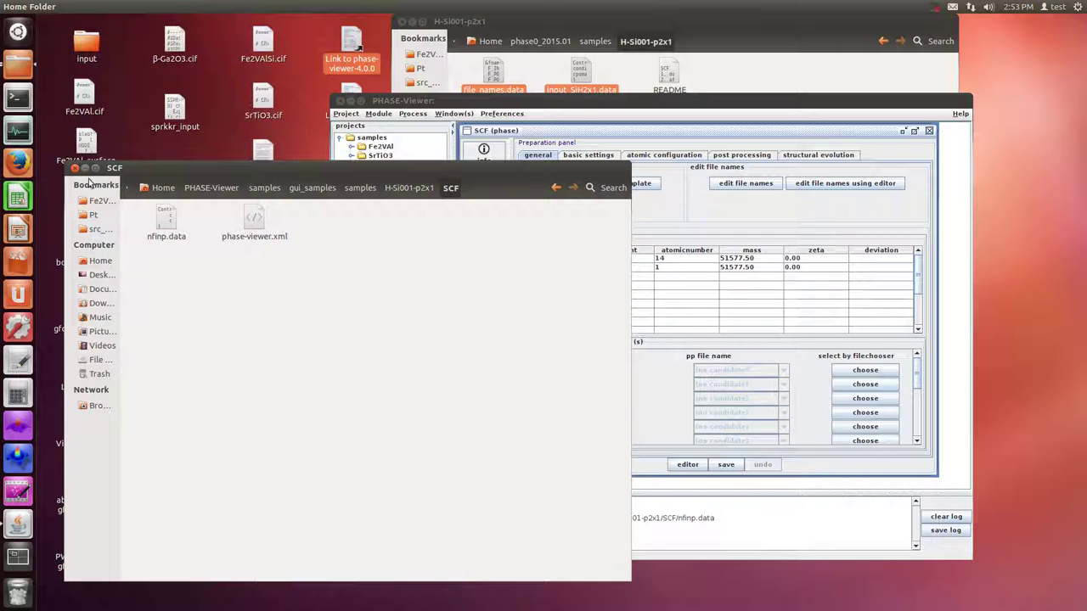
click(770, 348)
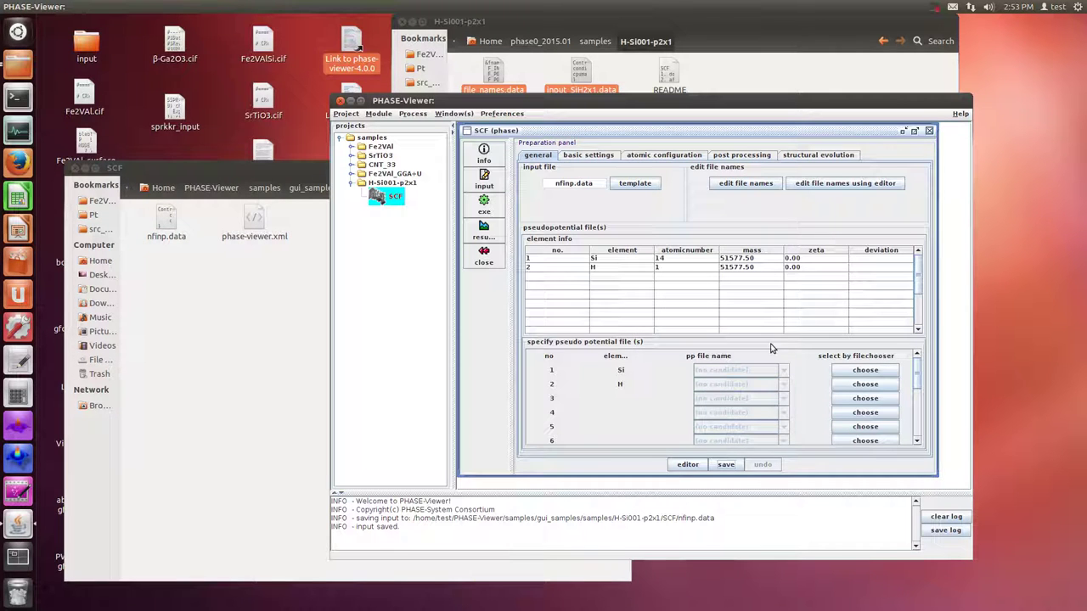
click(865, 371)
drag(682, 278, 149, 149)
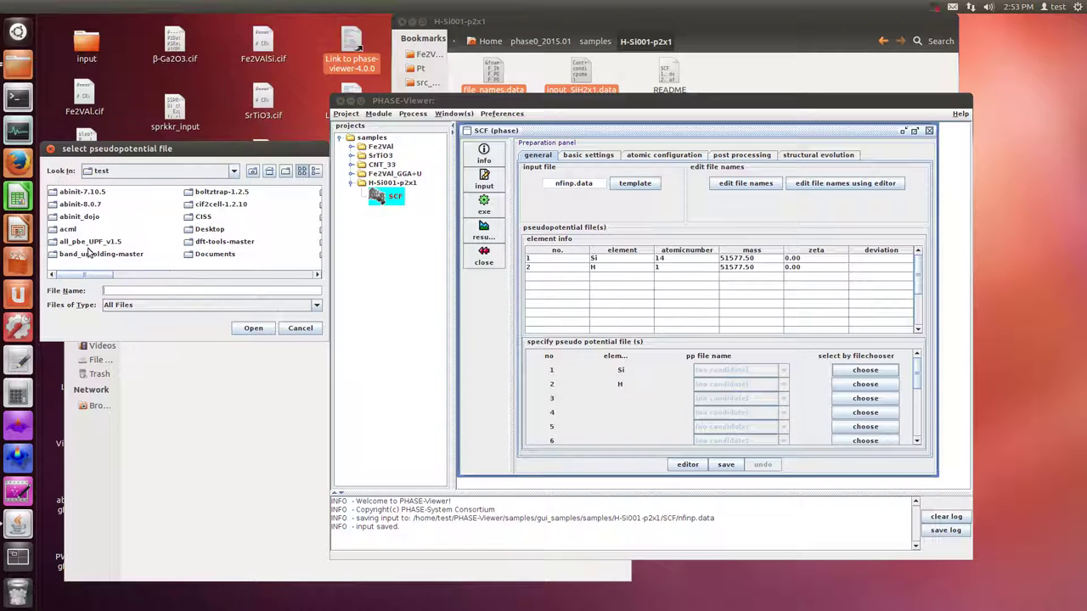
scroll(89, 253, down, 2)
scroll(89, 253, up, 2)
scroll(106, 231, down, 2)
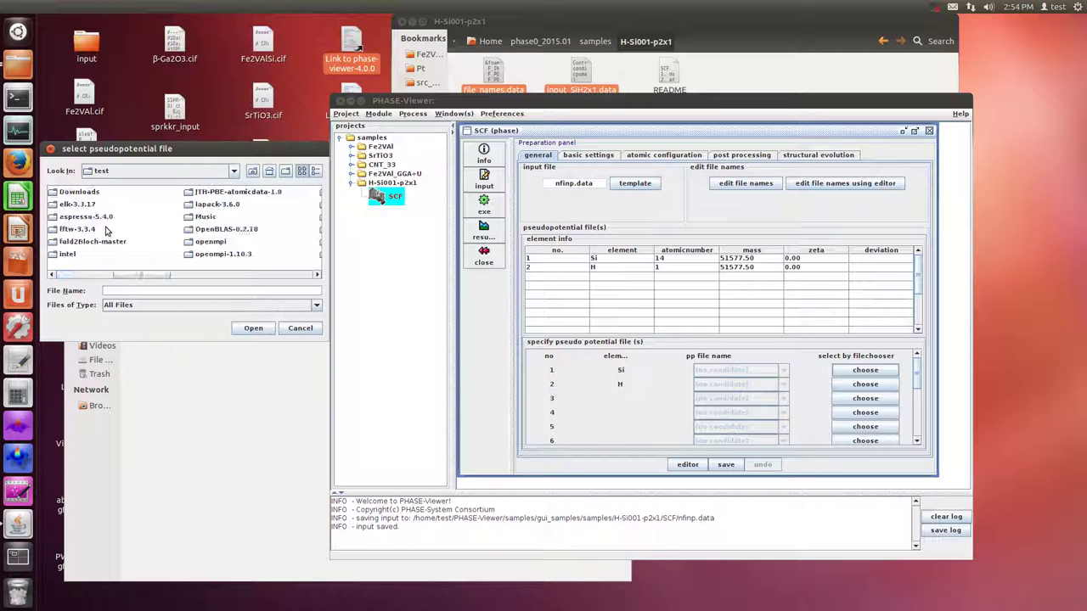
scroll(106, 231, down, 2)
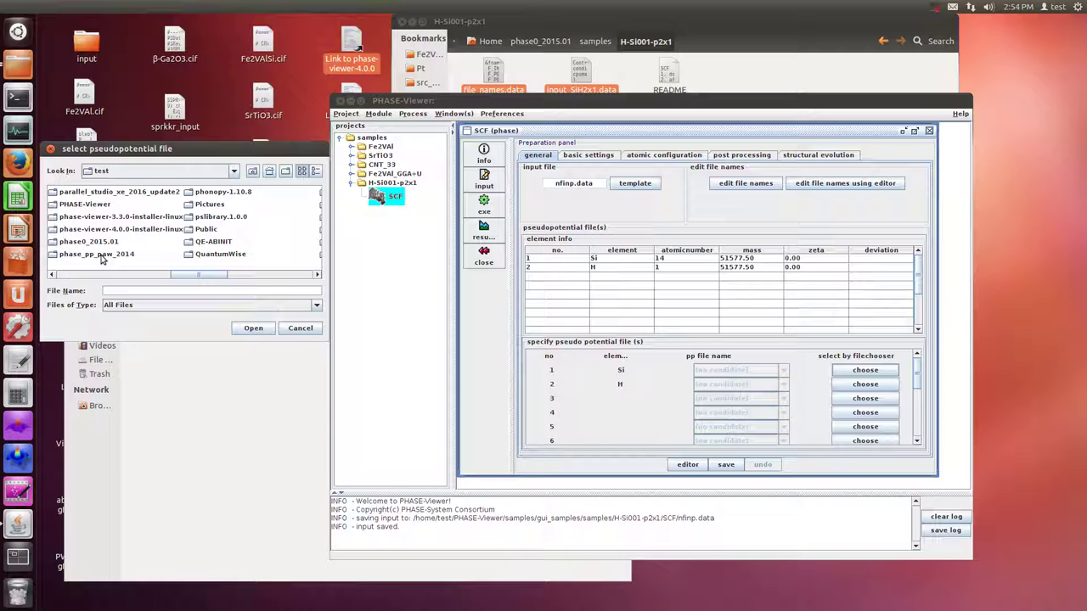
click(50, 148)
click(654, 364)
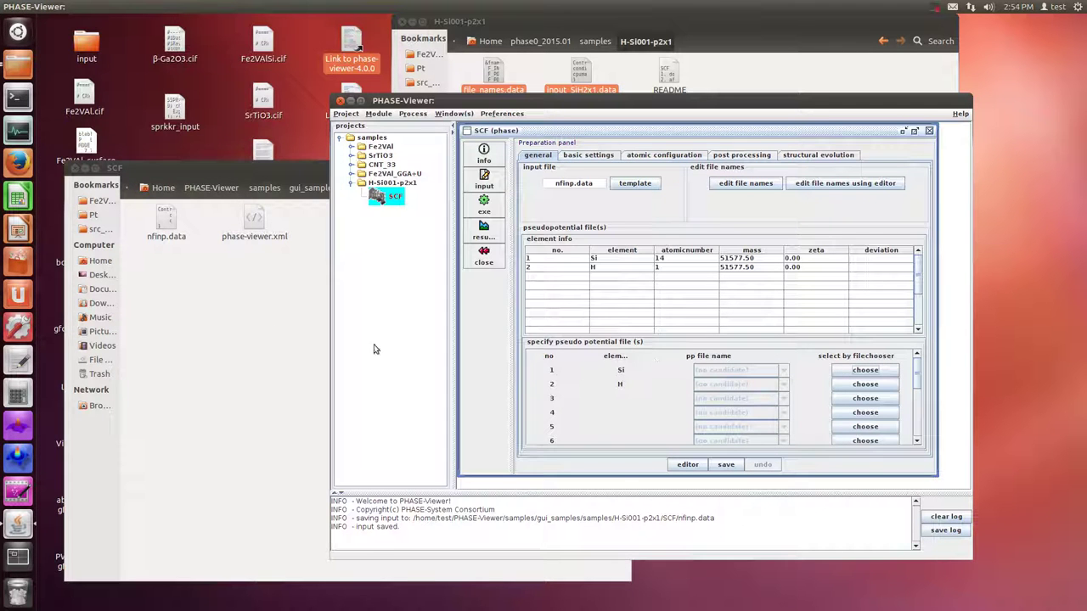
Examine nfinp.data in the SCF folder through to its end and close the text editor.
click(256, 332)
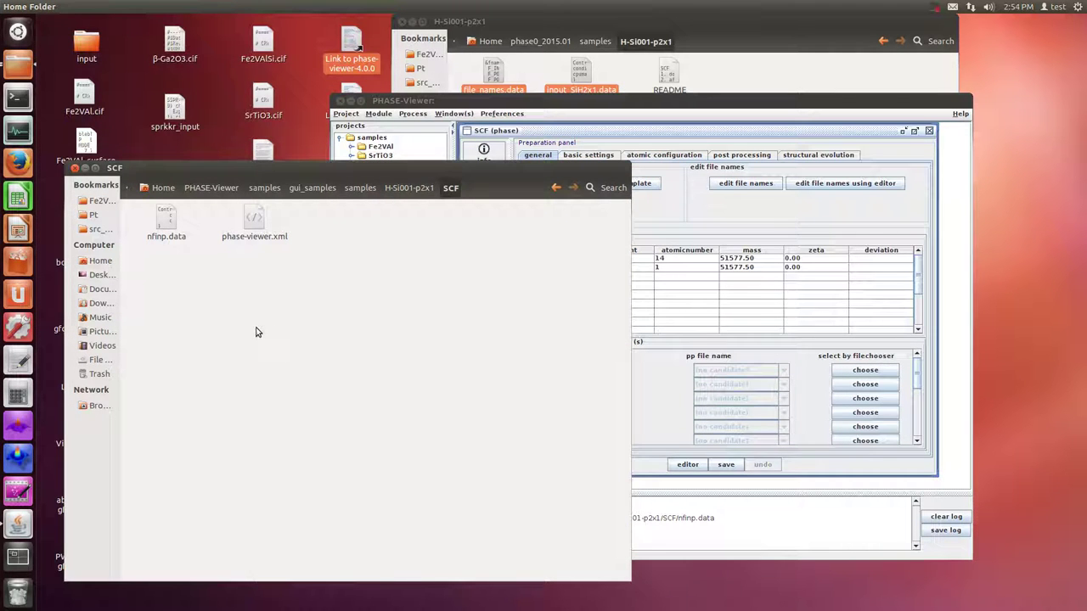
double_click(156, 226)
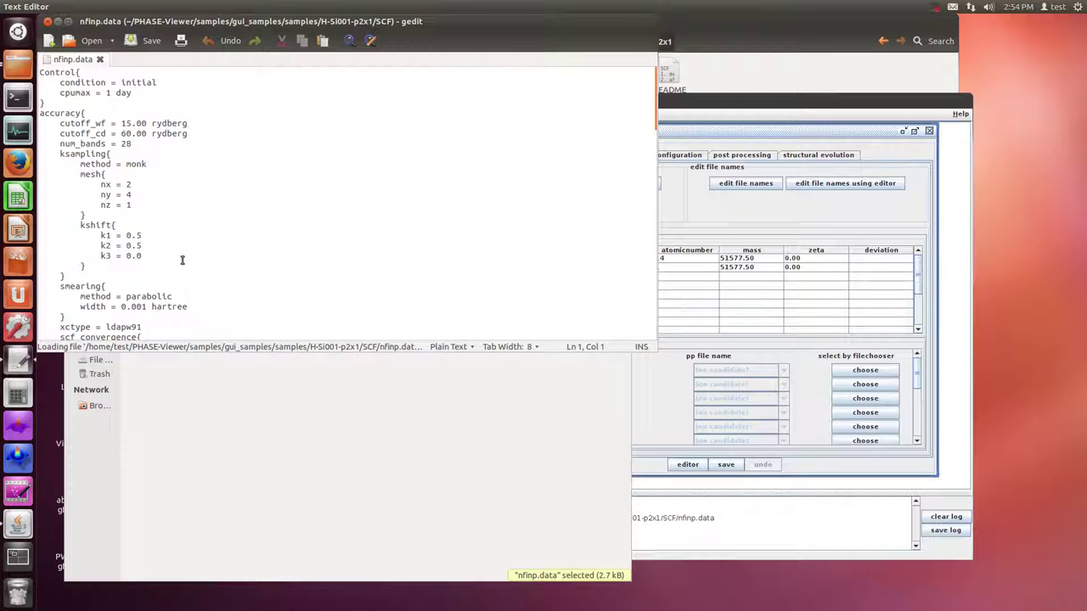
scroll(204, 317, down, 20)
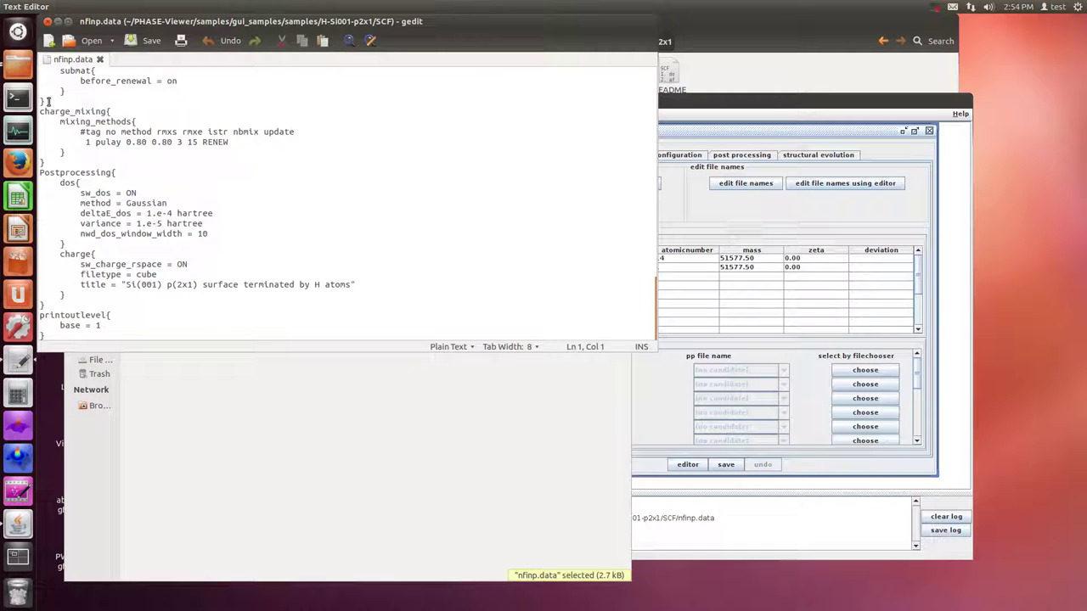
click(47, 22)
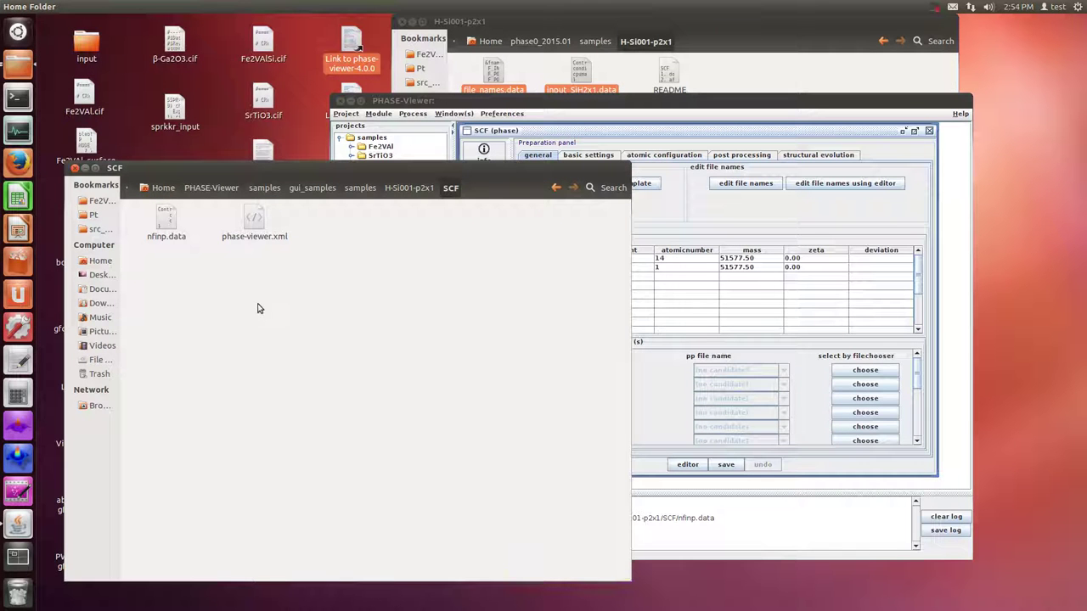
Restart PHASE-Viewer, reopen the SCF project's input settings and save the input.
click(339, 100)
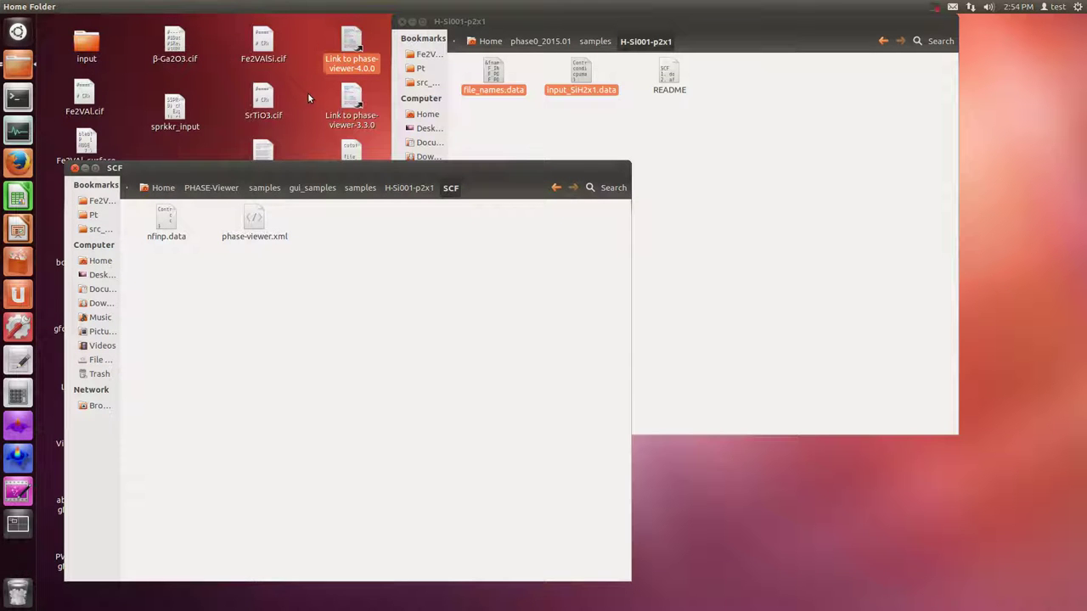
click(638, 110)
double_click(351, 47)
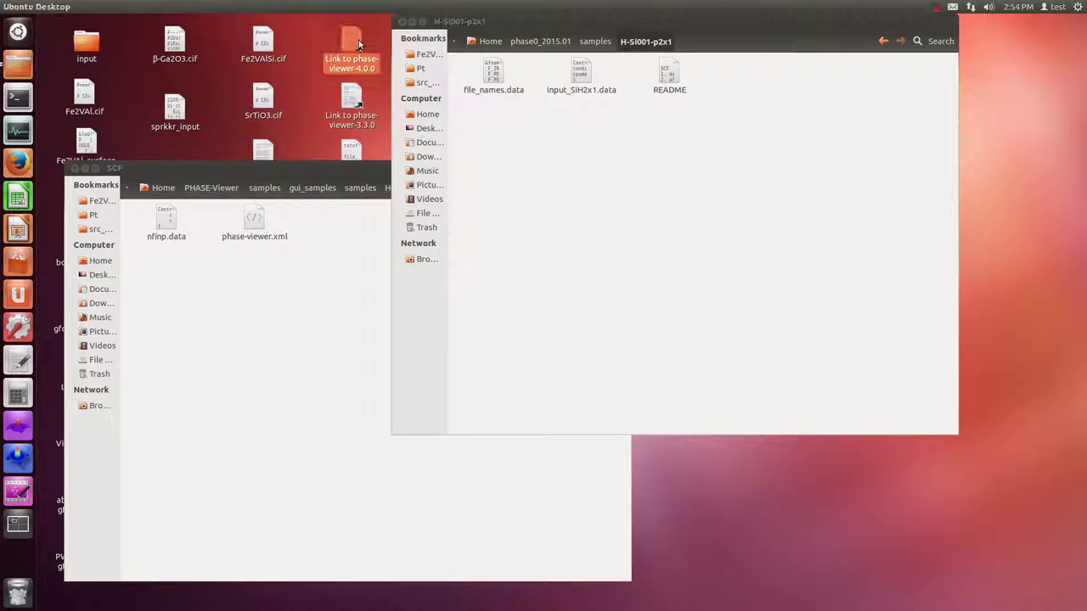
click(692, 348)
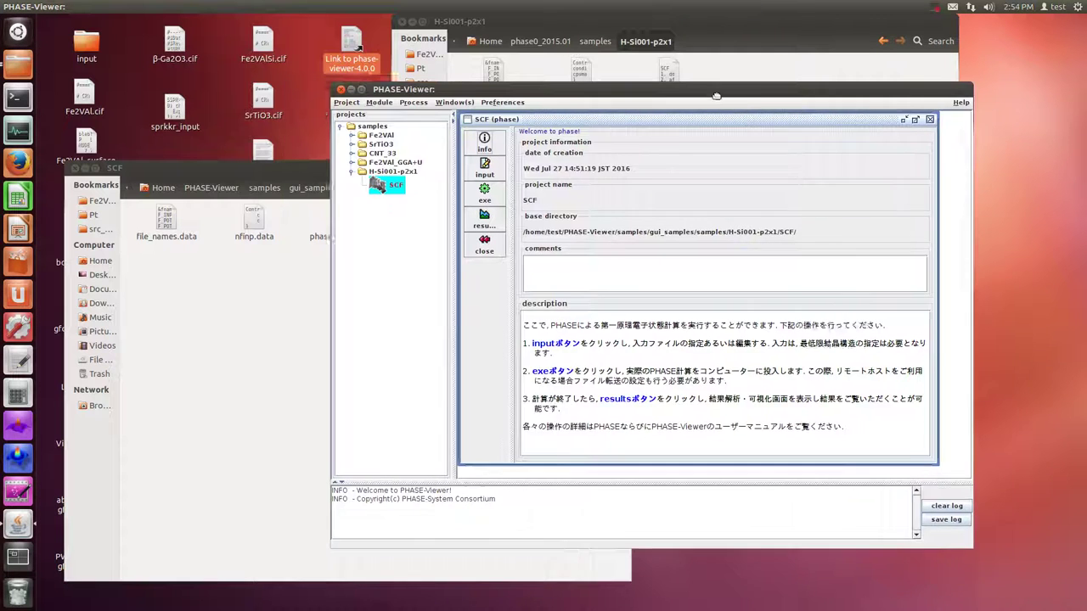
click(535, 168)
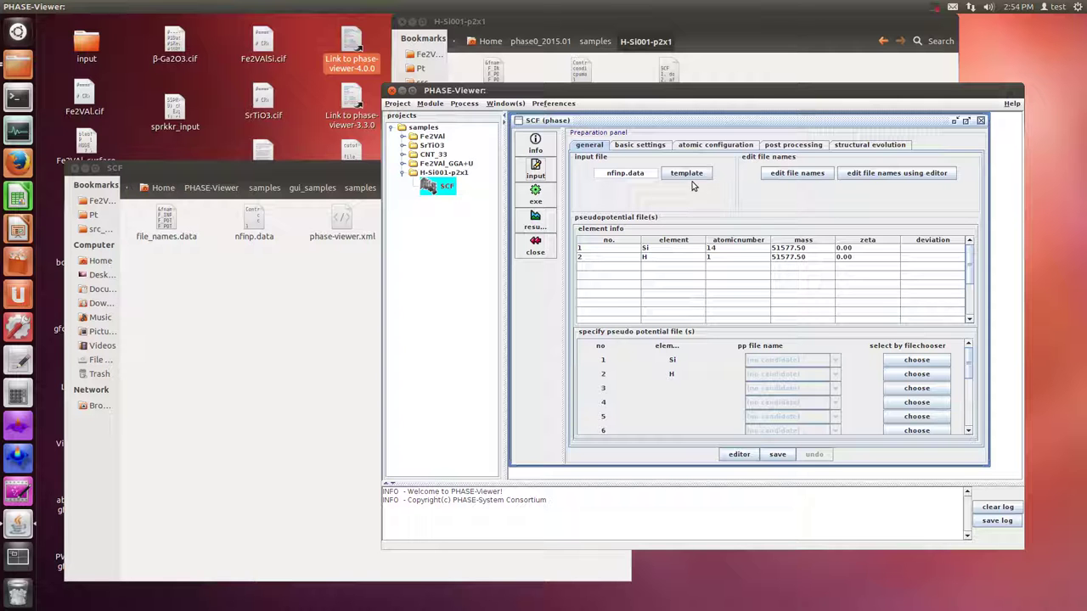
click(777, 455)
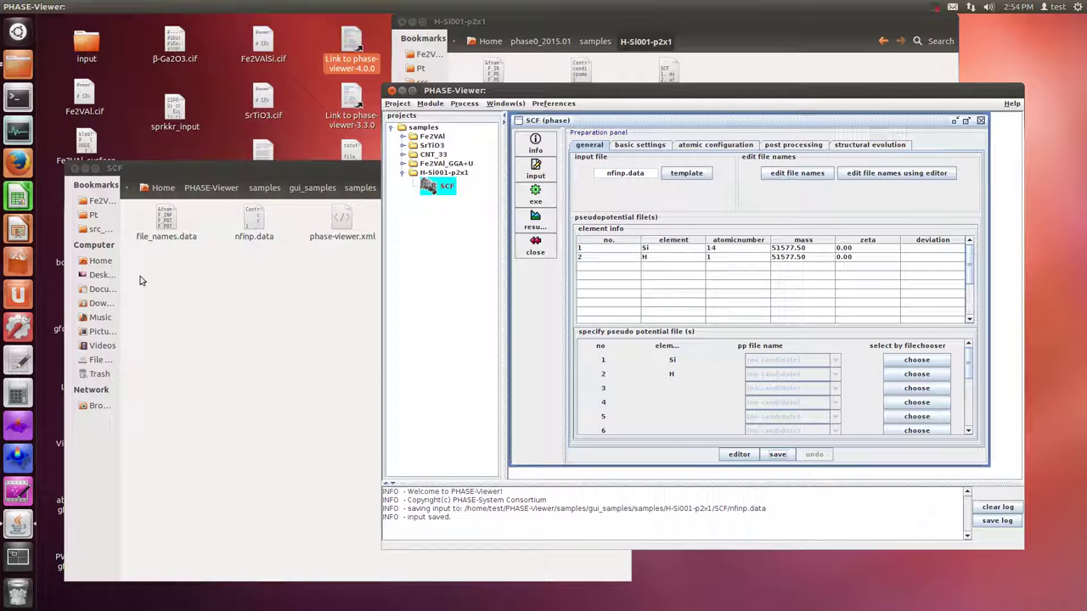
Examine the second F_INP entry, './input_SiH2x1.data', in the SCF folder's file_names.data and close the text editor.
double_click(167, 219)
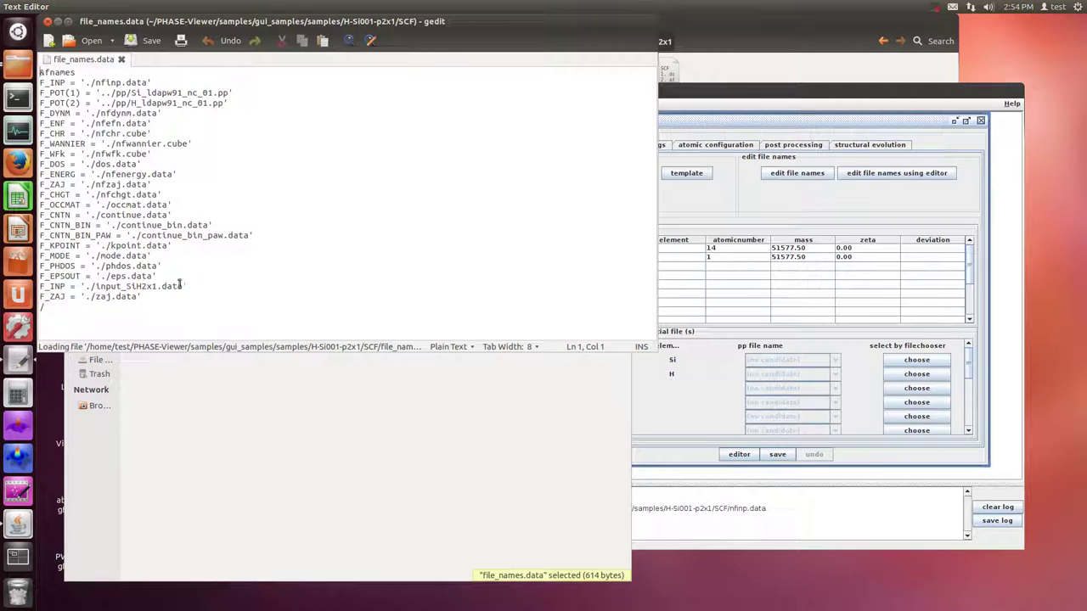
drag(186, 286, 34, 287)
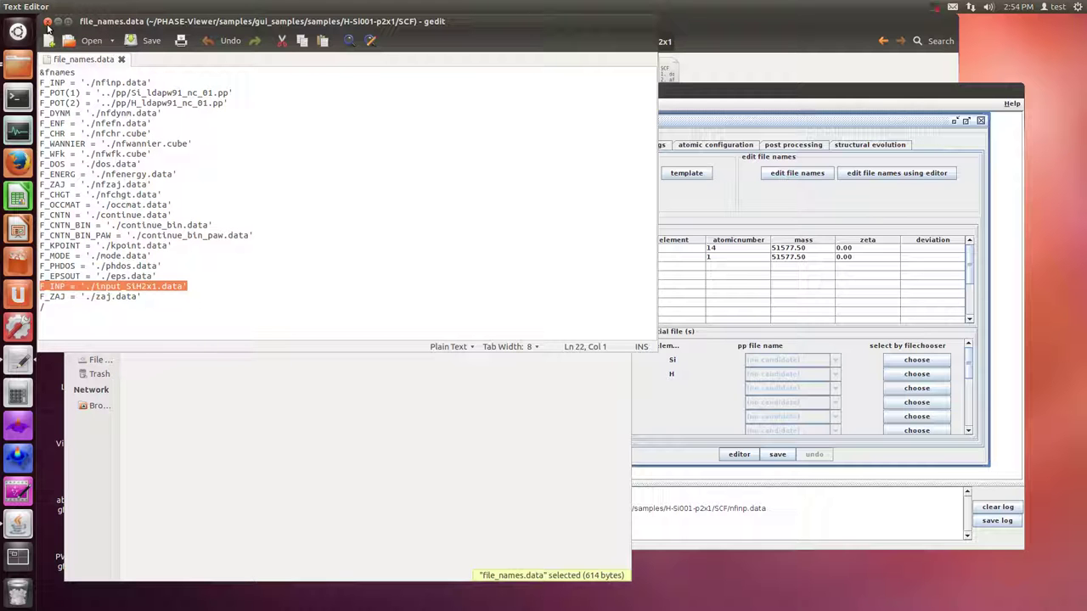
click(47, 21)
click(599, 279)
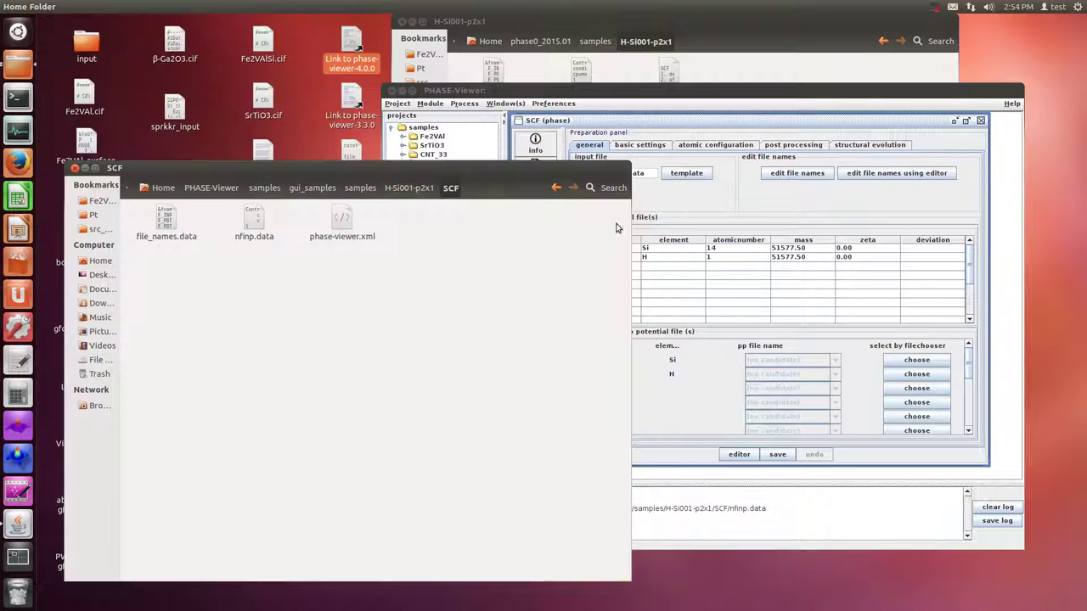
Check the available input templates and the project's nfinp.data in the text editor, closing both without changes.
click(693, 182)
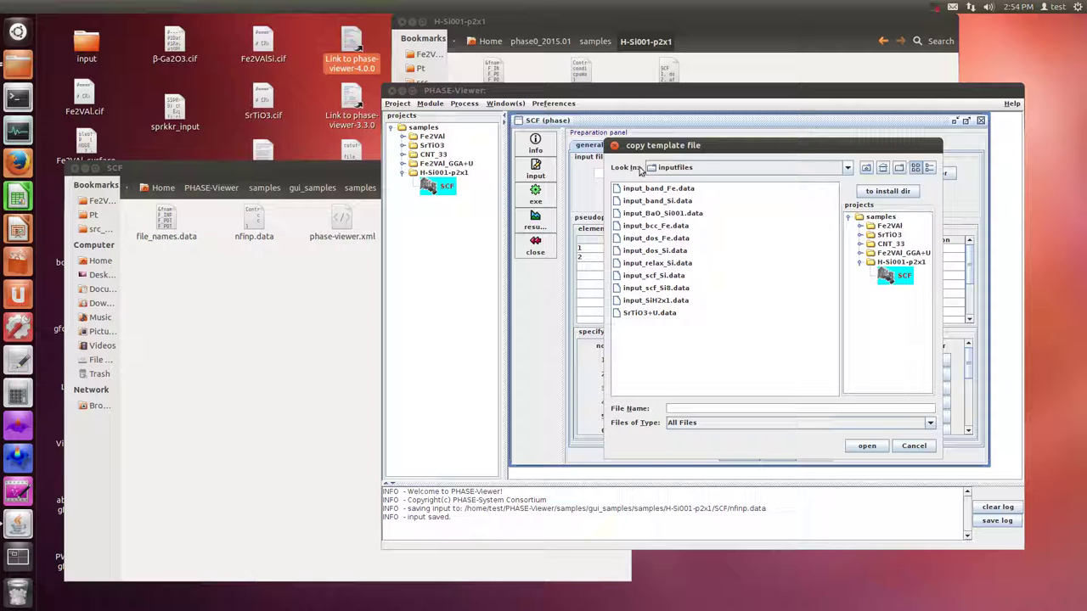
click(613, 146)
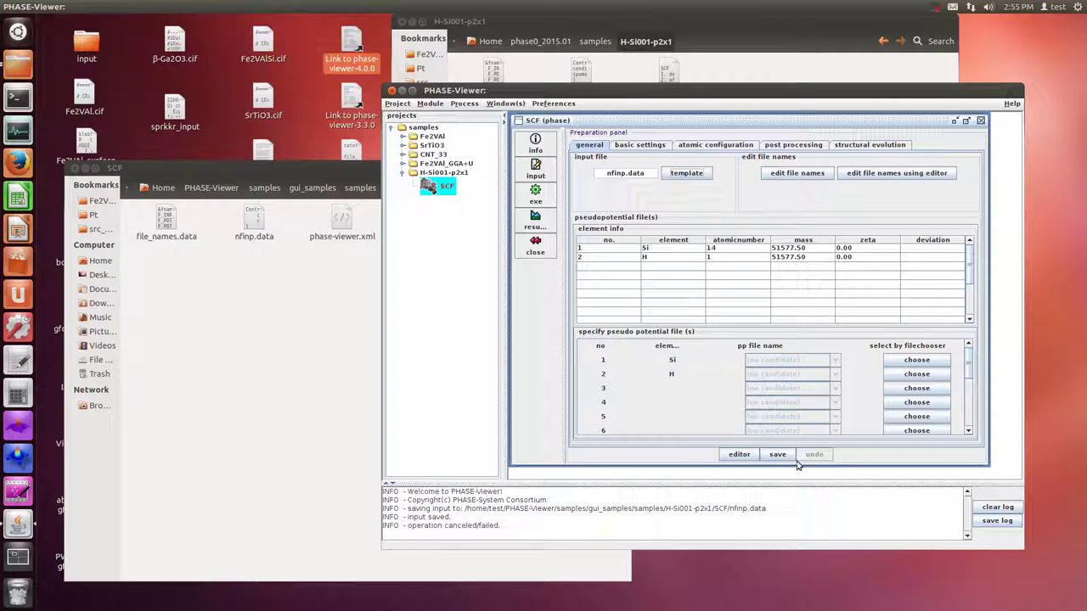
click(739, 455)
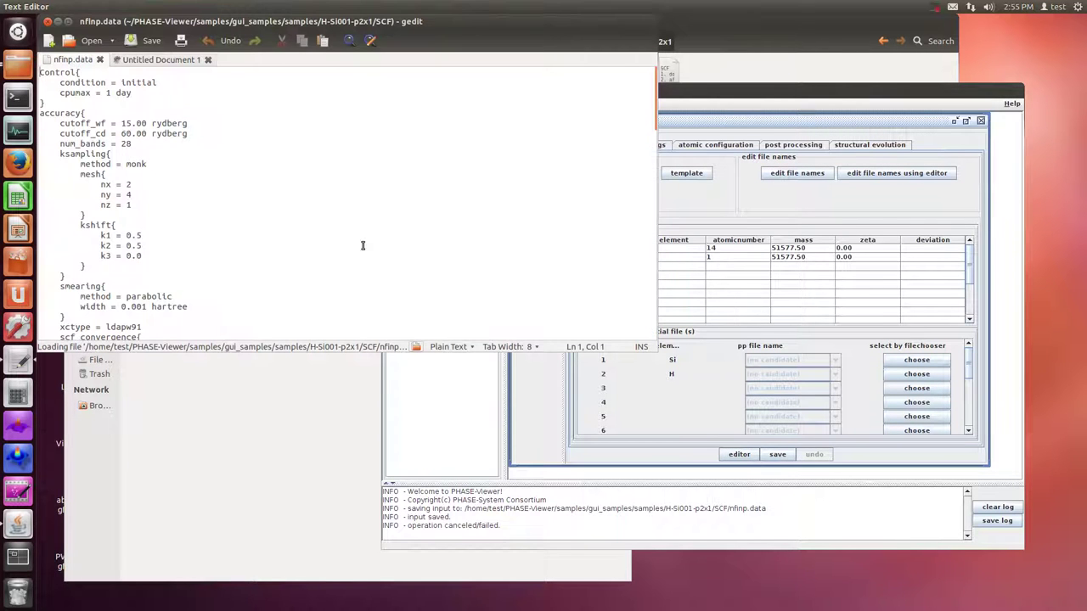
click(49, 21)
click(332, 387)
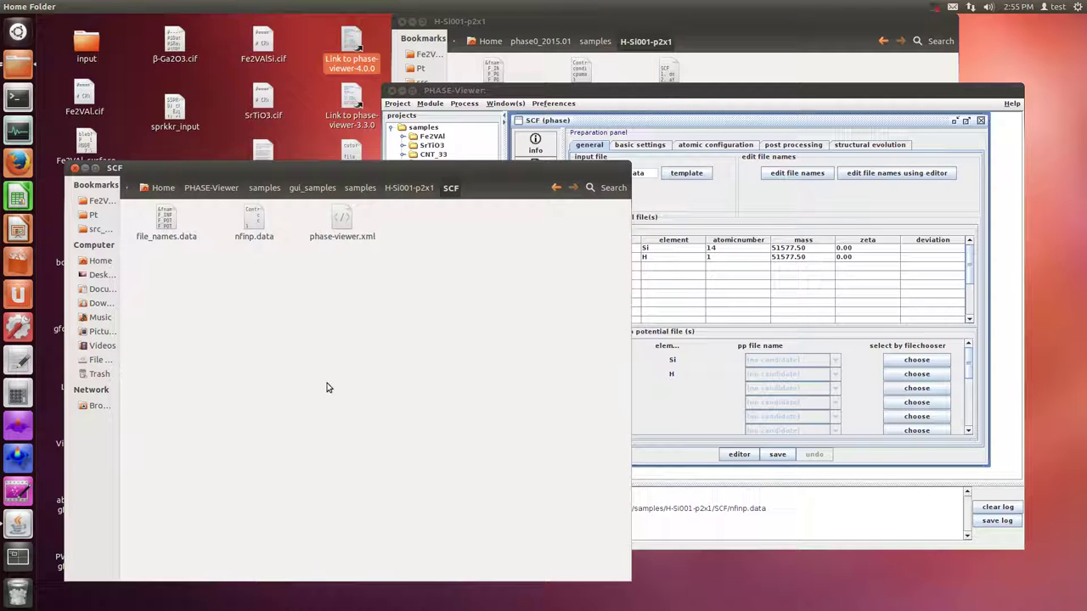
View the SCF project's atomic configuration, and close the SCF folder window and PHASE-Viewer.
click(684, 365)
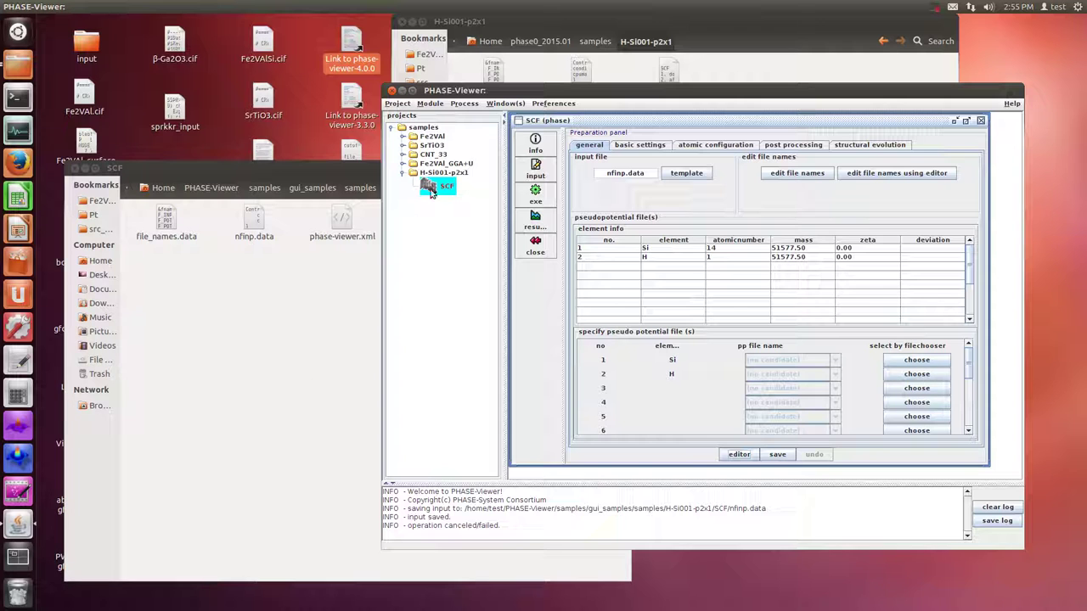
click(708, 146)
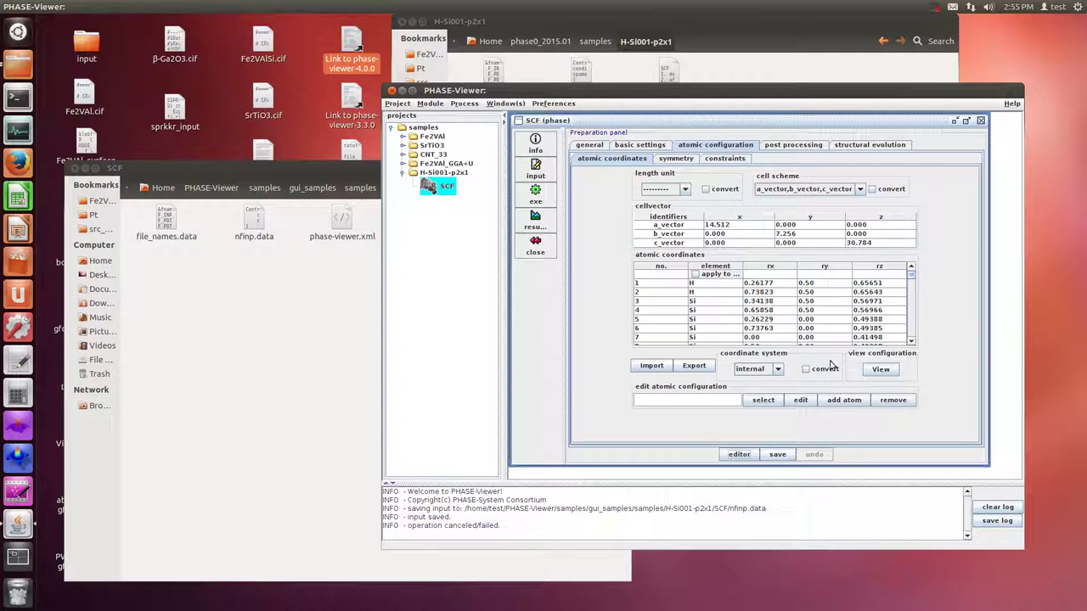
click(219, 255)
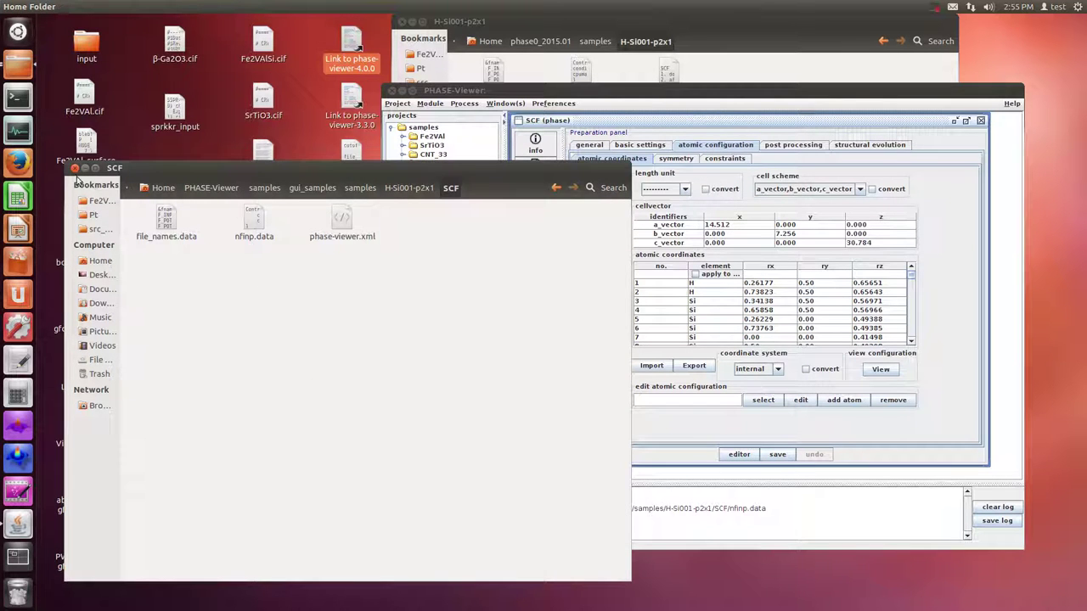
click(75, 169)
click(391, 90)
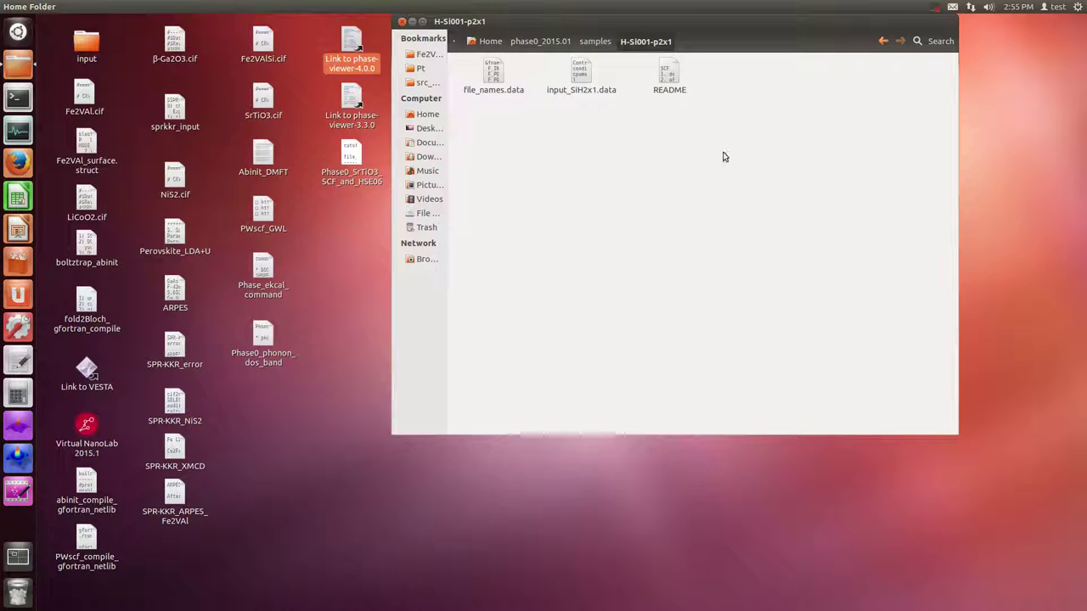
Open a new terminal and change to the directory /home/test/phase0_2015.01/samples/H-Si001-p2x1.
right_click(13, 106)
click(85, 97)
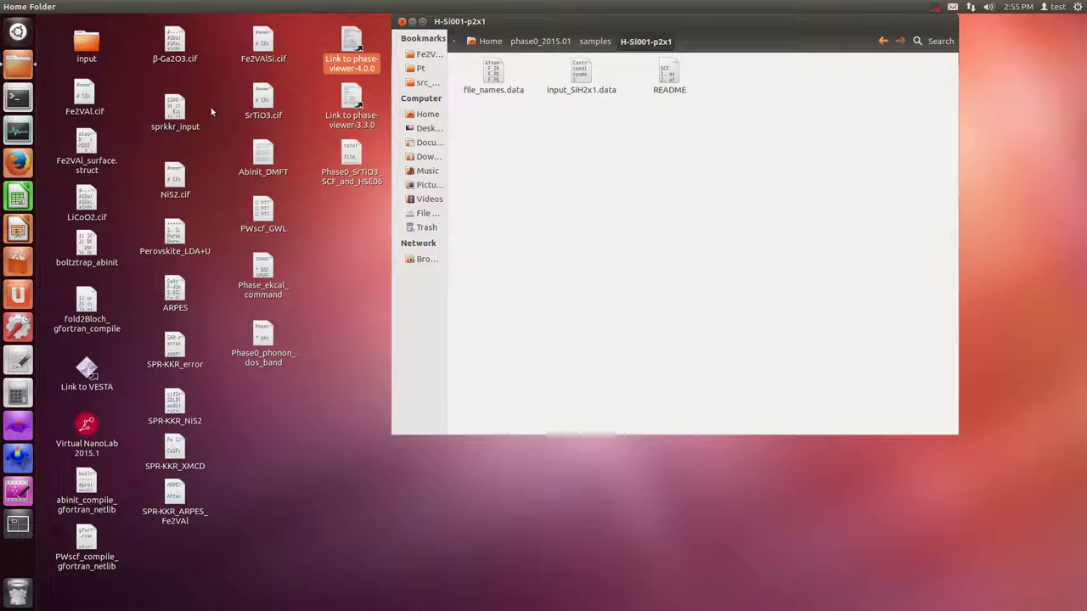
drag(296, 29, 323, 338)
text(cd)
click(616, 73)
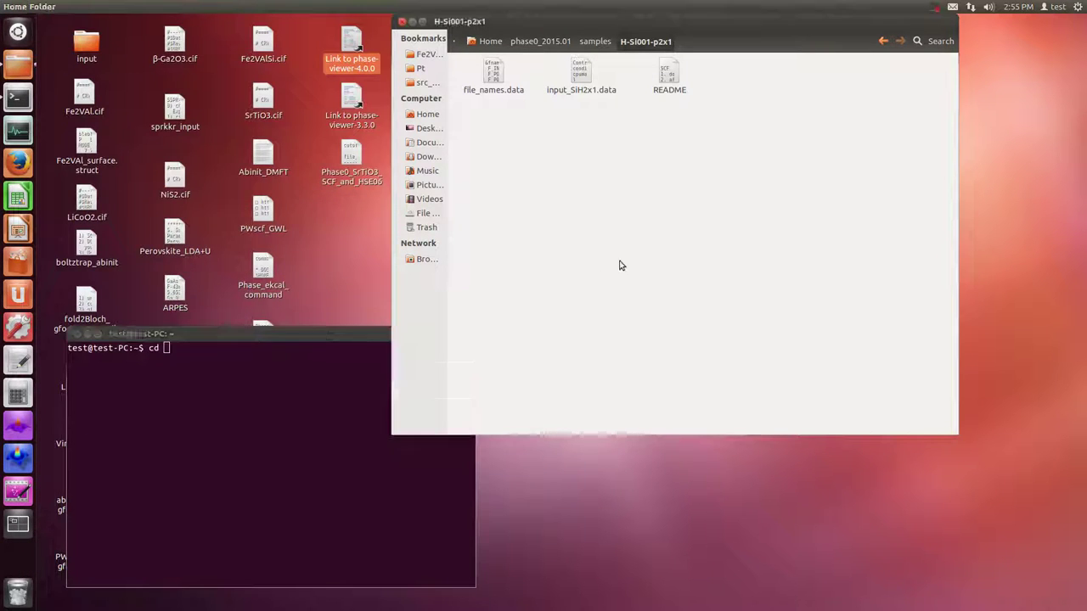
click(595, 40)
drag(671, 125, 211, 448)
key(Return)
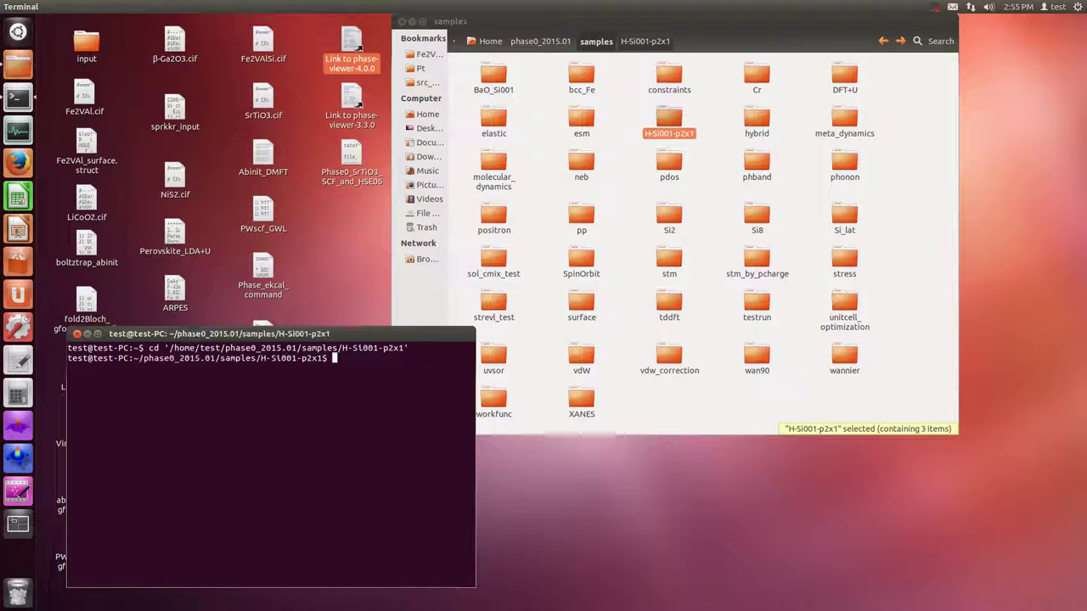
Open the README in the H-Si001-p2x1 sample folder and move its window clear of the folder's files.
double_click(663, 118)
double_click(667, 76)
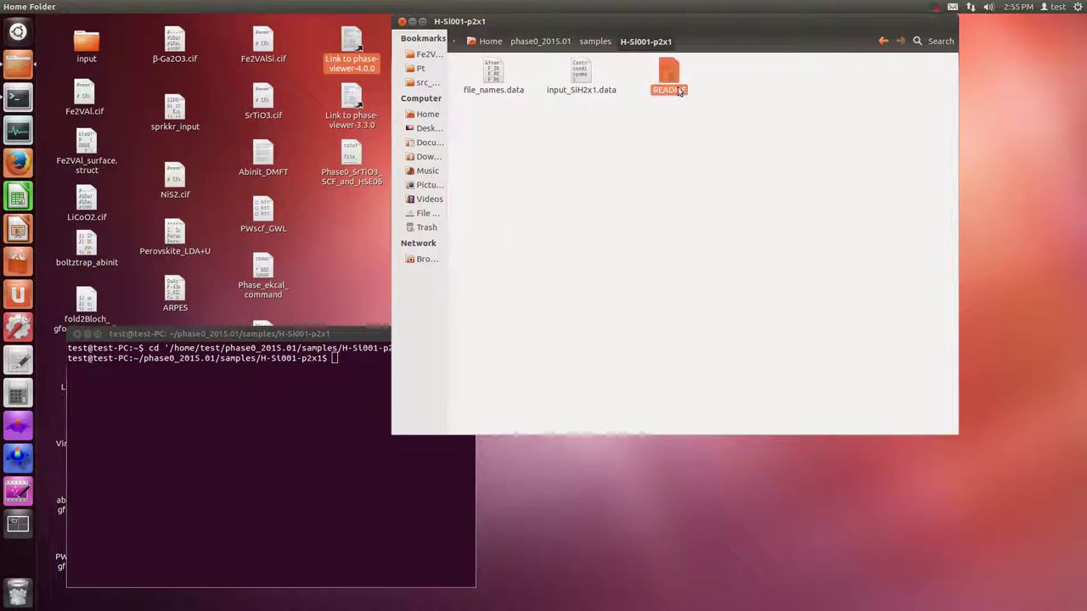
click(632, 269)
drag(573, 29, 978, 409)
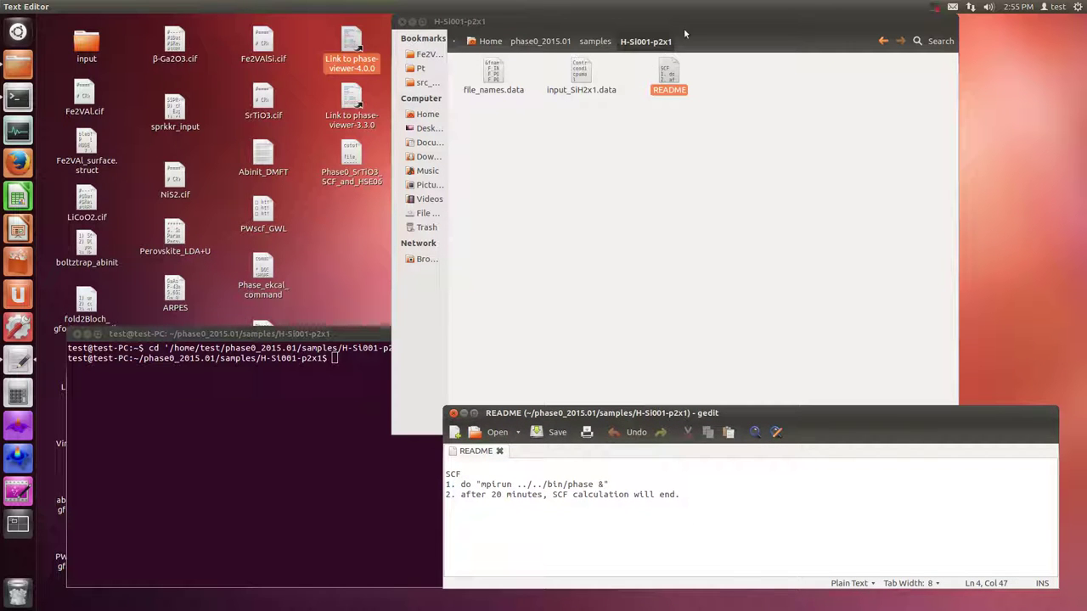
Arrange the sample folder, terminal and README windows so the terminal and the README's run instructions can be seen together.
drag(694, 20, 747, 21)
click(699, 512)
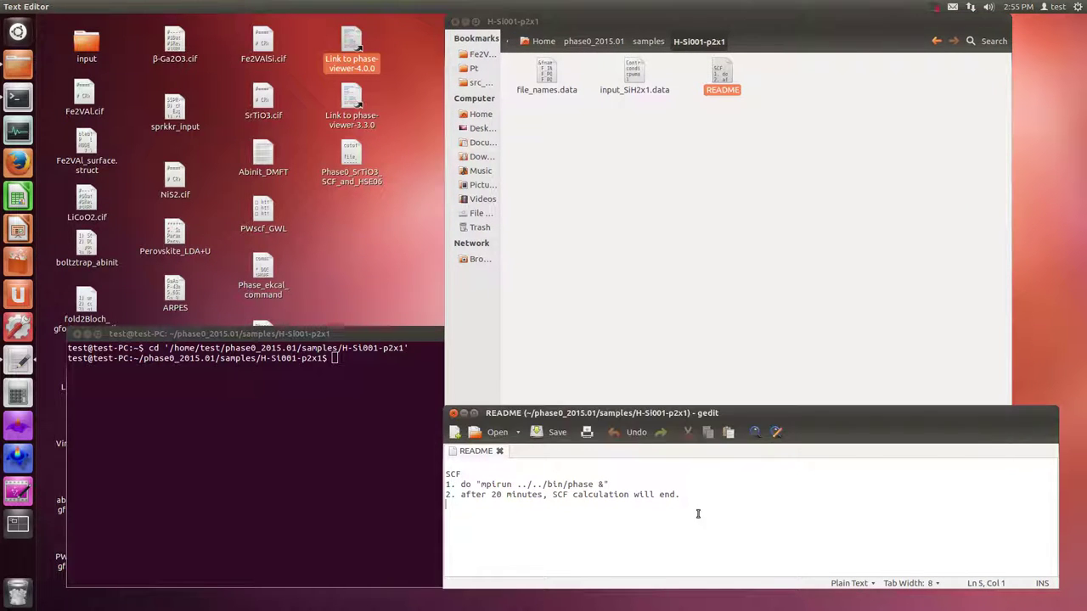
click(632, 284)
click(333, 514)
drag(347, 340, 311, 339)
click(657, 482)
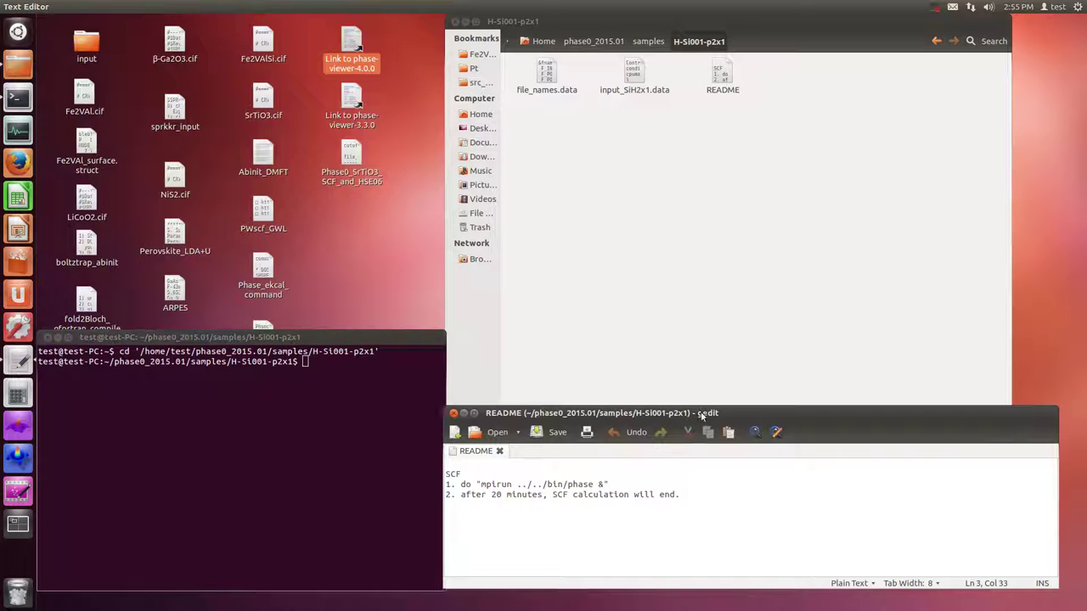
drag(700, 416, 707, 422)
click(716, 311)
Enter "mpirun -np 4" at the terminal prompt in the H-Si001-p2x1 directory without executing it.
click(274, 457)
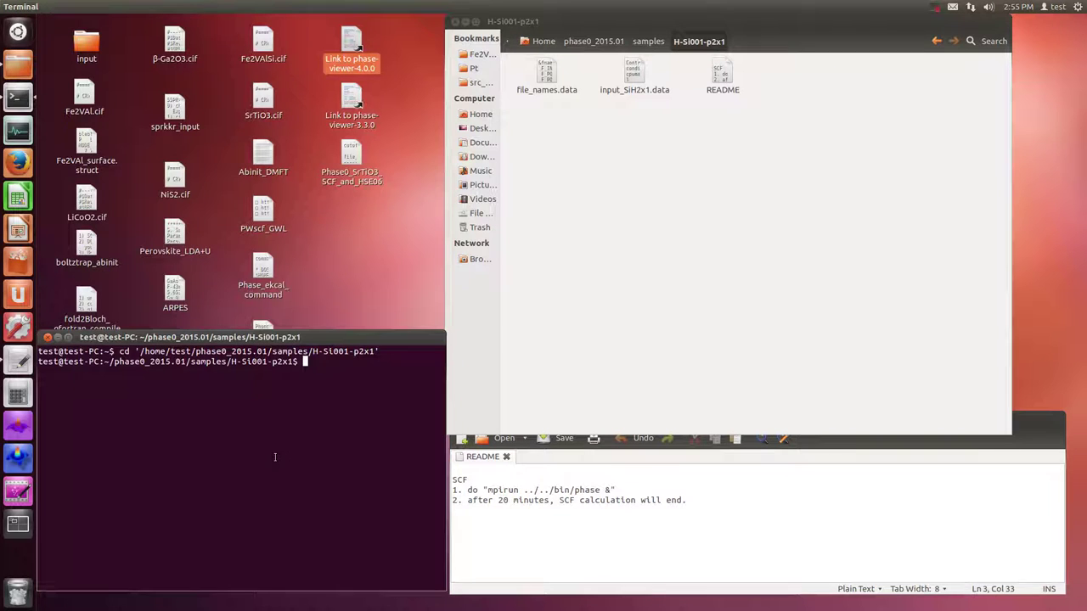
text(mpirun -np 4)
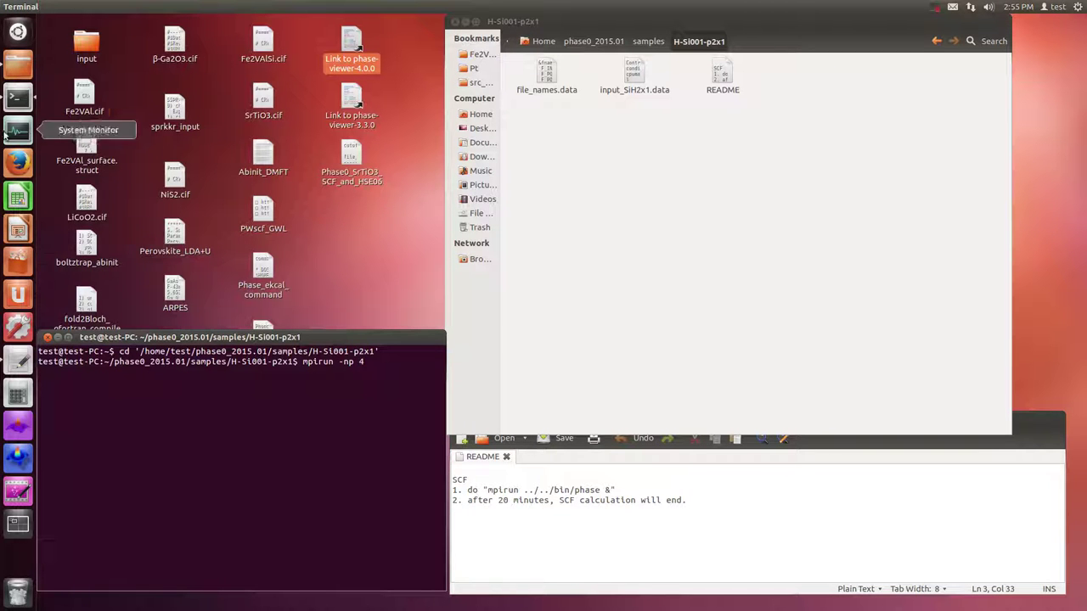
Open a second Home folder window, place it above the terminal, and browse to phase0_2015.01/samples.
right_click(17, 62)
click(102, 210)
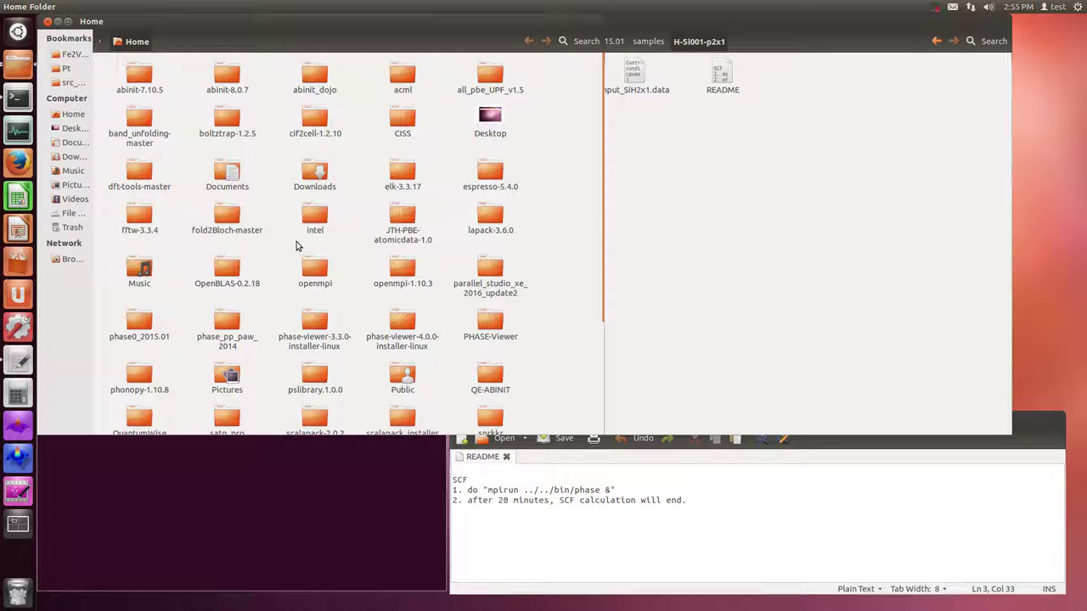
drag(594, 21, 542, 142)
scroll(255, 259, down, 3)
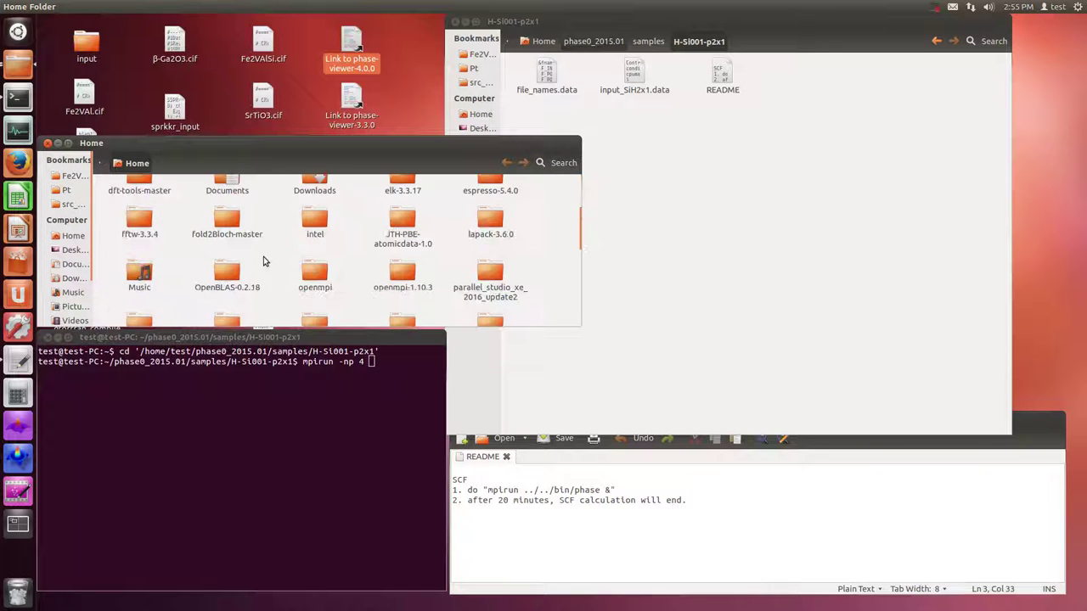
scroll(255, 259, down, 1)
drag(576, 140, 578, 115)
double_click(139, 273)
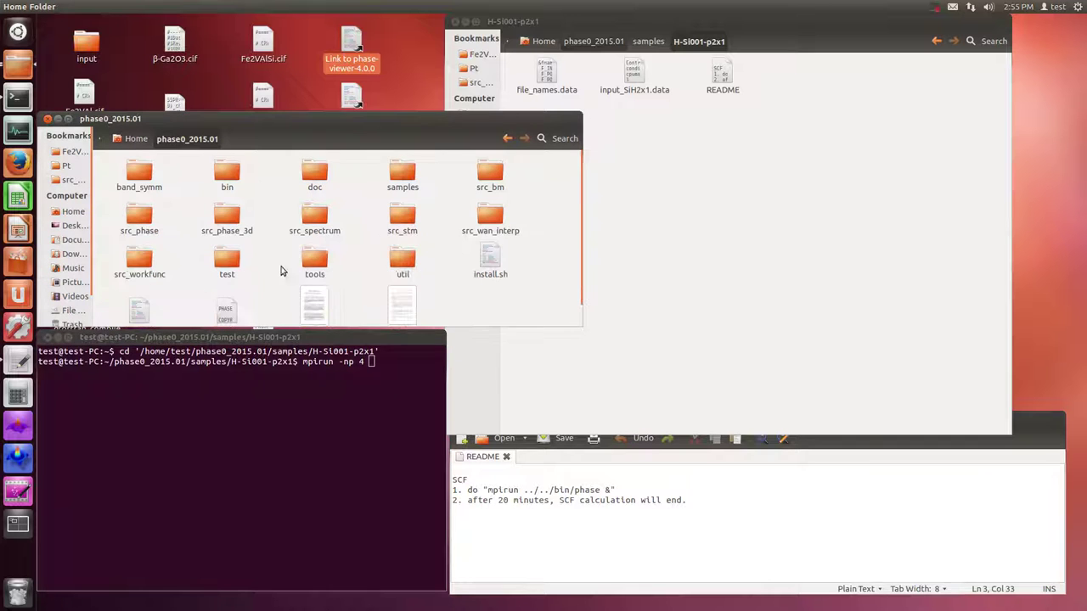
click(404, 173)
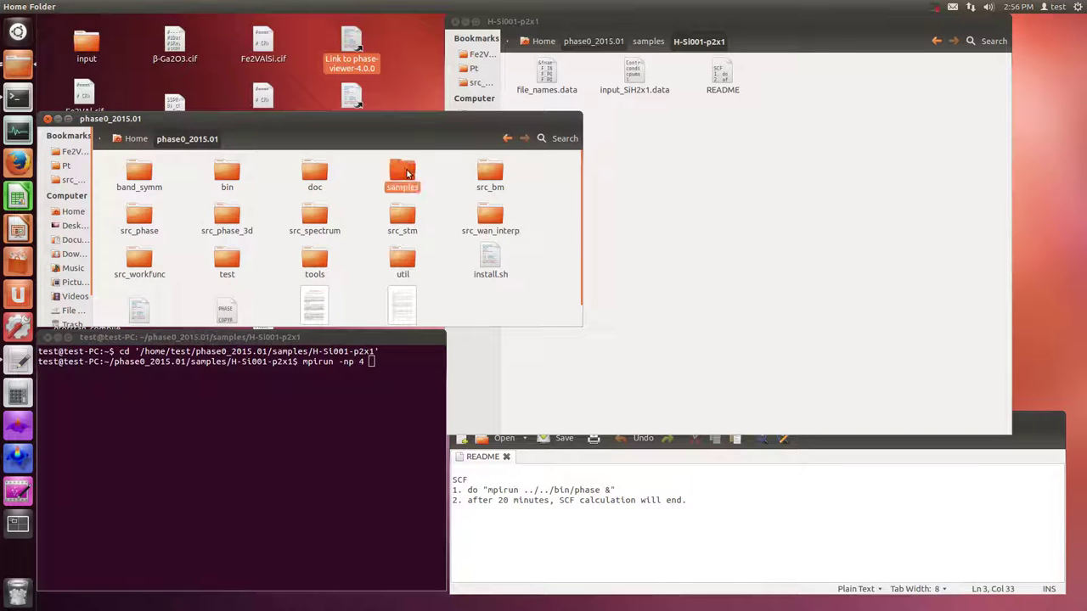
double_click(405, 173)
Display file_names.data in its own enlarged window and highlight the F_POT(1) pseudopotential path.
double_click(552, 81)
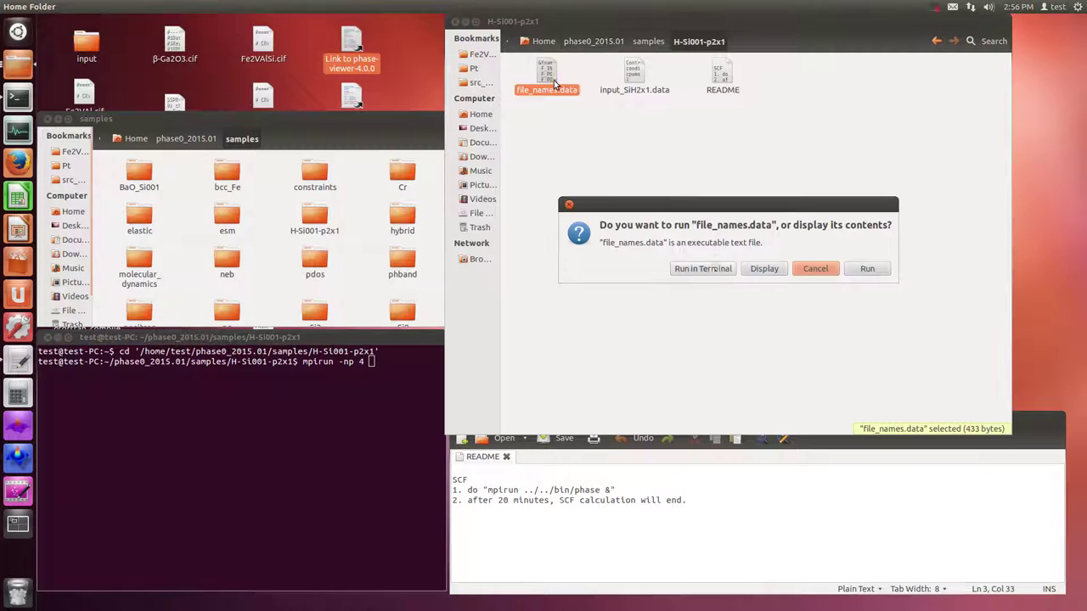
click(749, 267)
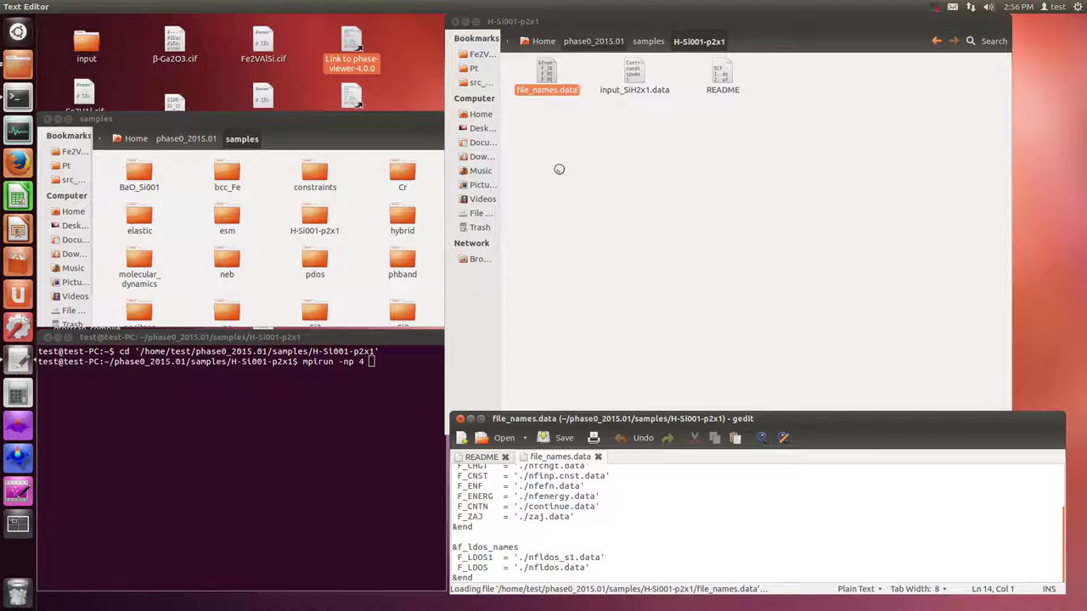
drag(571, 457, 606, 257)
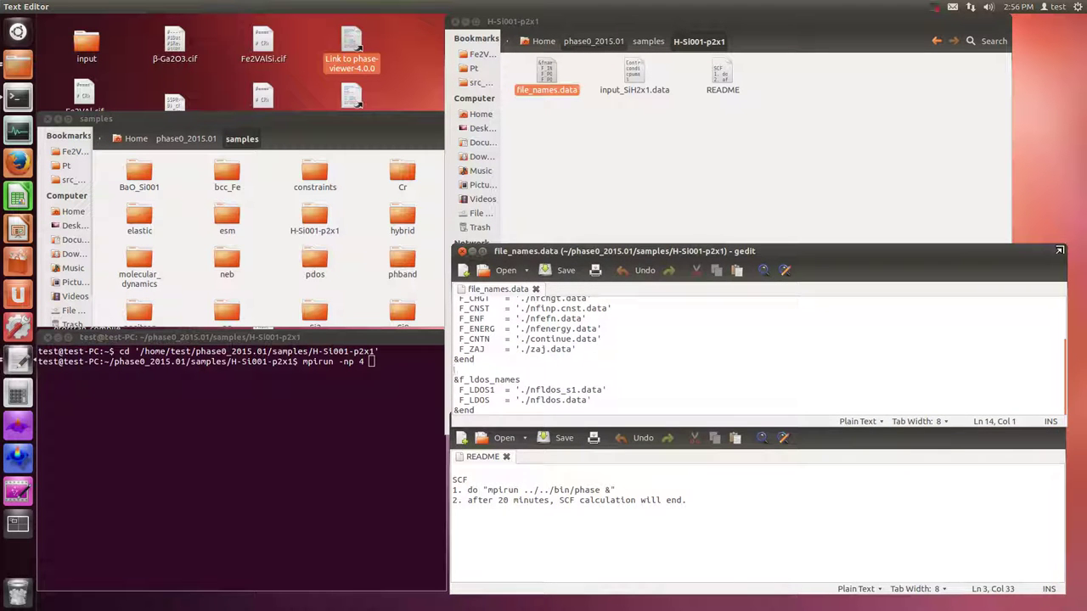
drag(1061, 248, 1053, 66)
drag(654, 142, 515, 142)
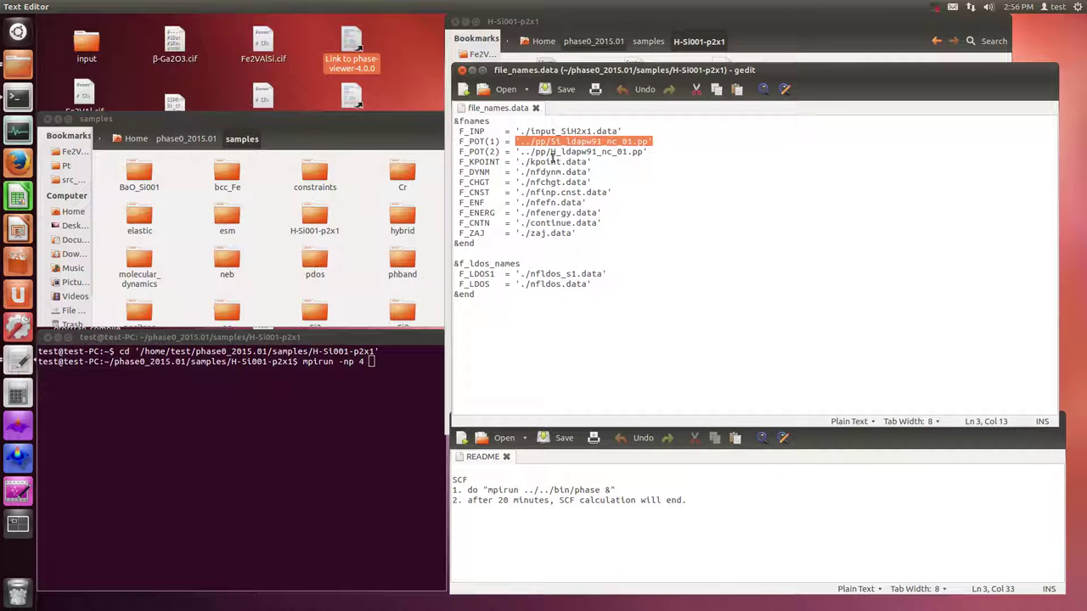
Follow the relative path ../pp/ in file_names.data from the H-Si001-p2x1 folder up to samples and into the pp folder.
click(348, 224)
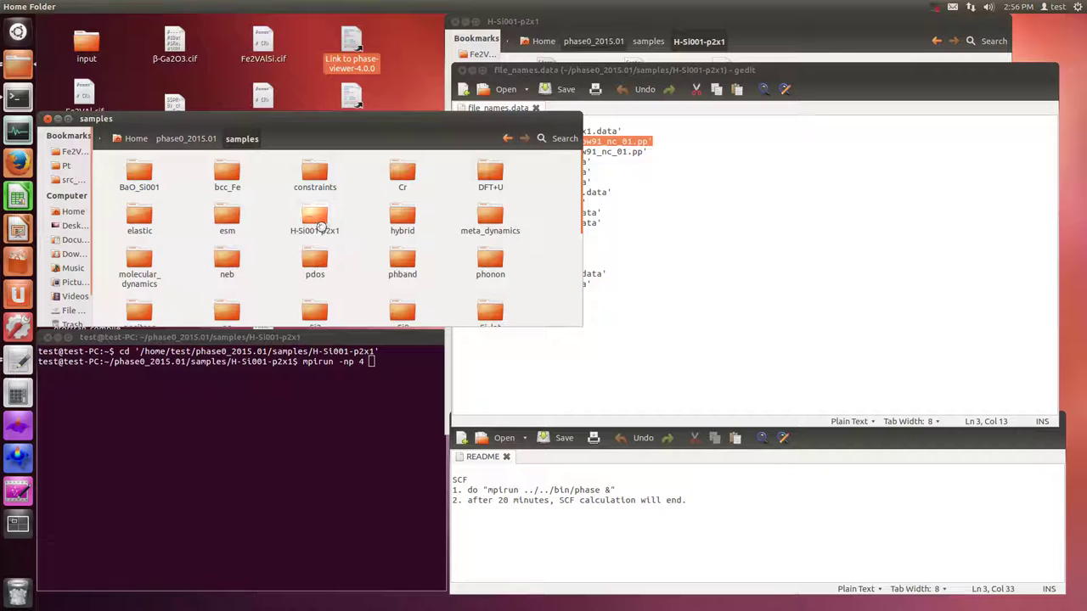
double_click(314, 222)
click(704, 191)
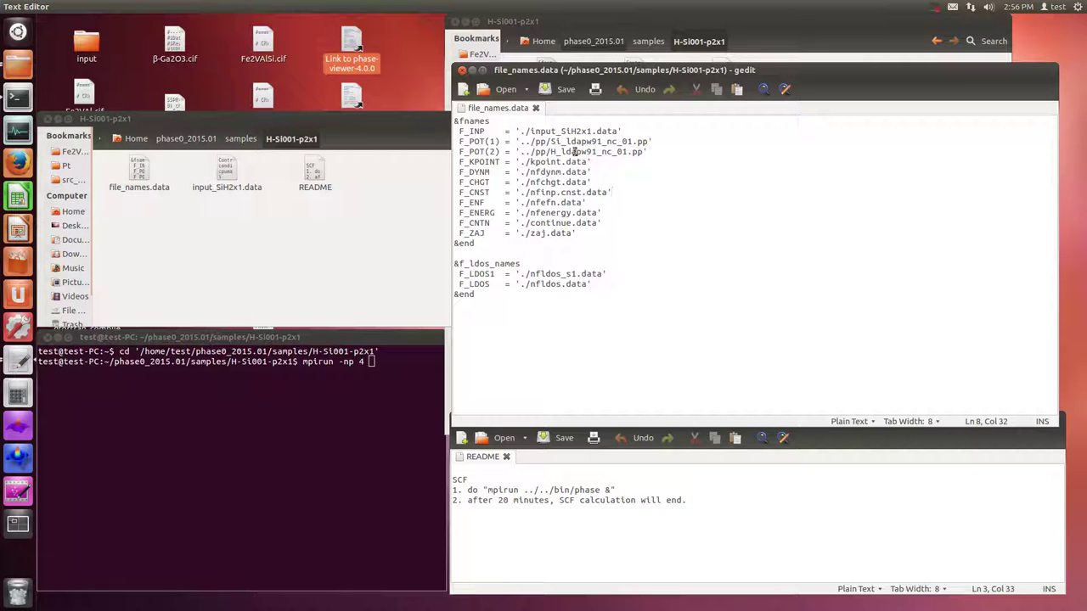
drag(529, 141, 518, 142)
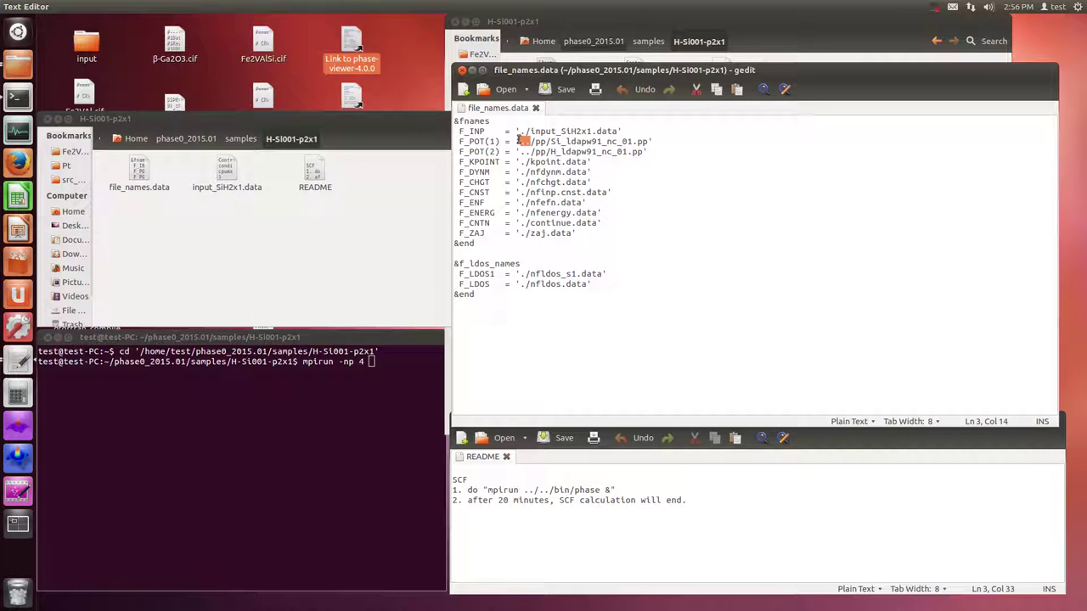
click(240, 138)
click(623, 187)
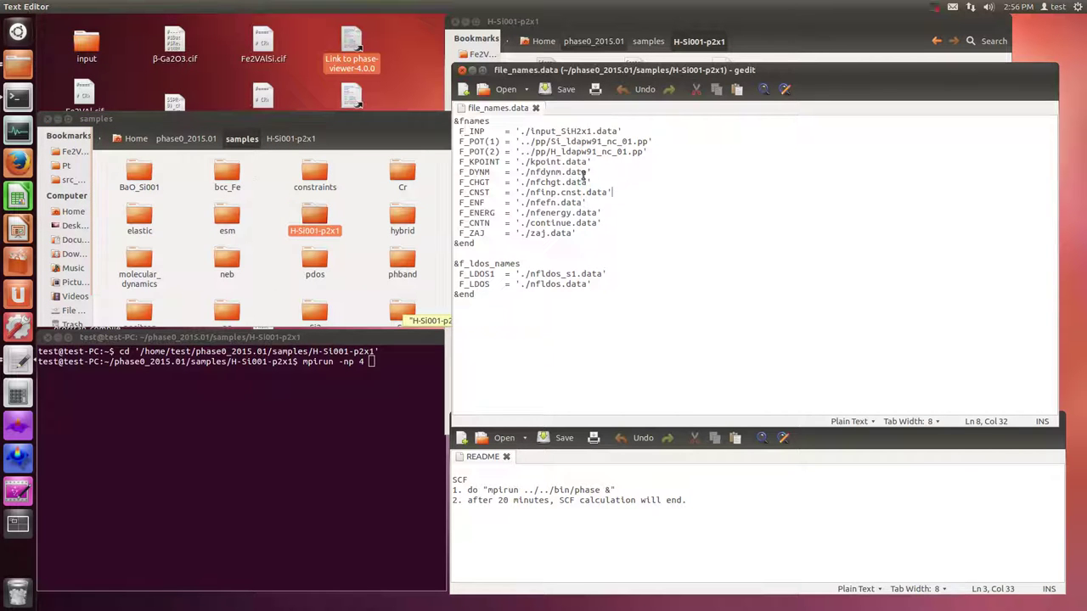
drag(549, 142, 531, 142)
click(285, 225)
scroll(255, 242, down, 2)
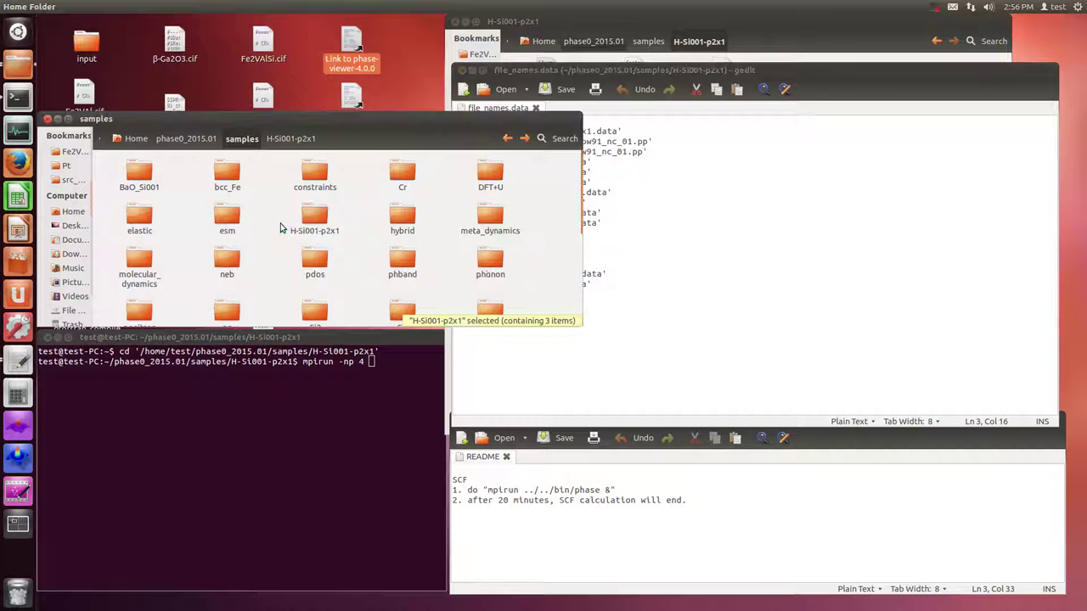
click(225, 259)
double_click(225, 259)
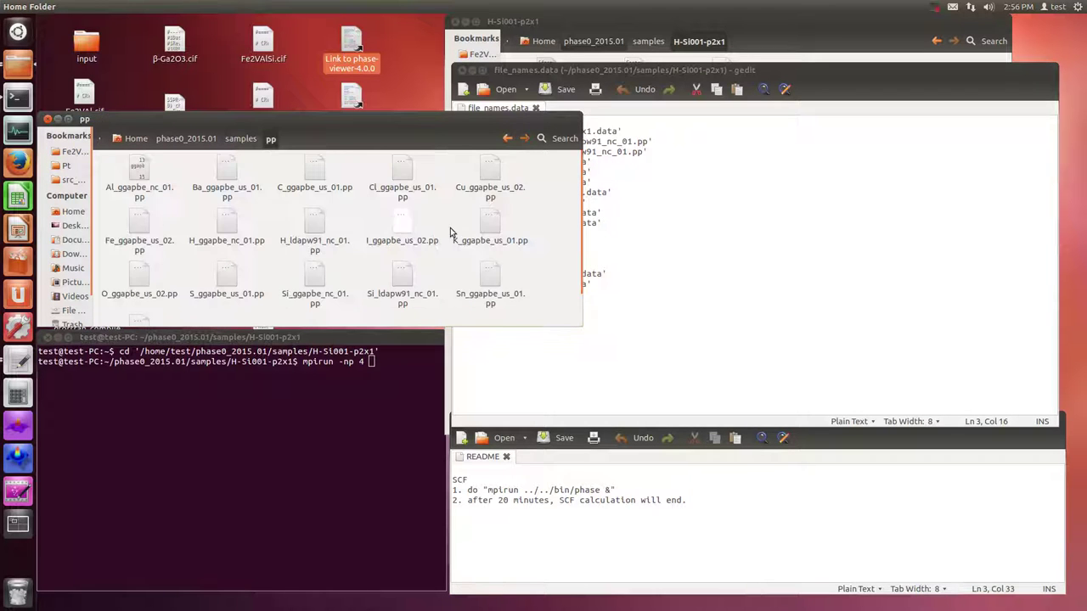
Search the pp folder for "Si" and compare the pseudopotential files with the F_POT(1) entry in file_names.data.
click(631, 169)
drag(655, 142, 552, 142)
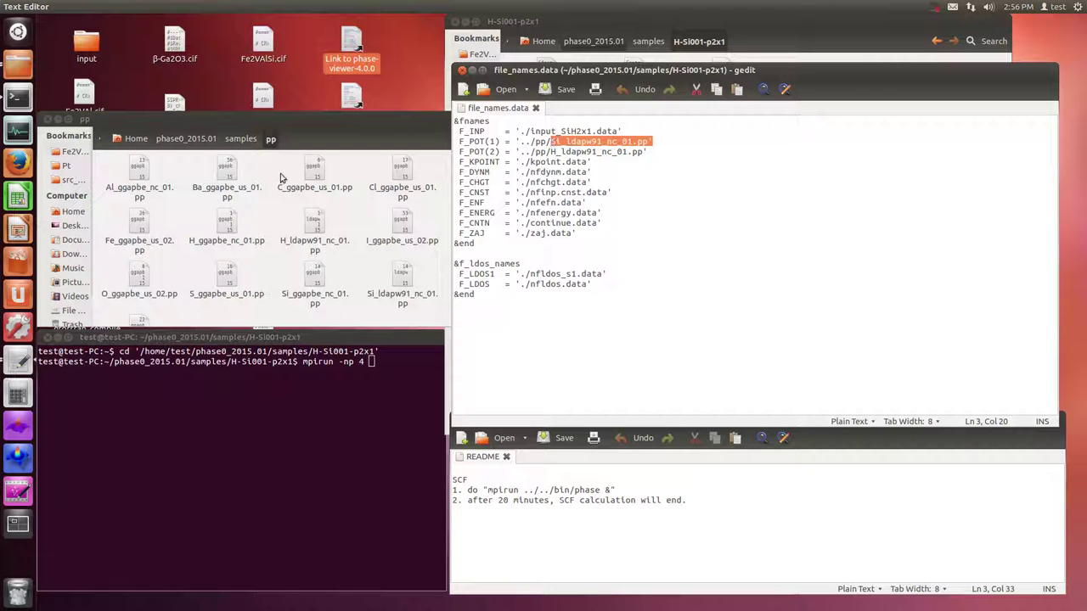
click(278, 207)
text(Si)
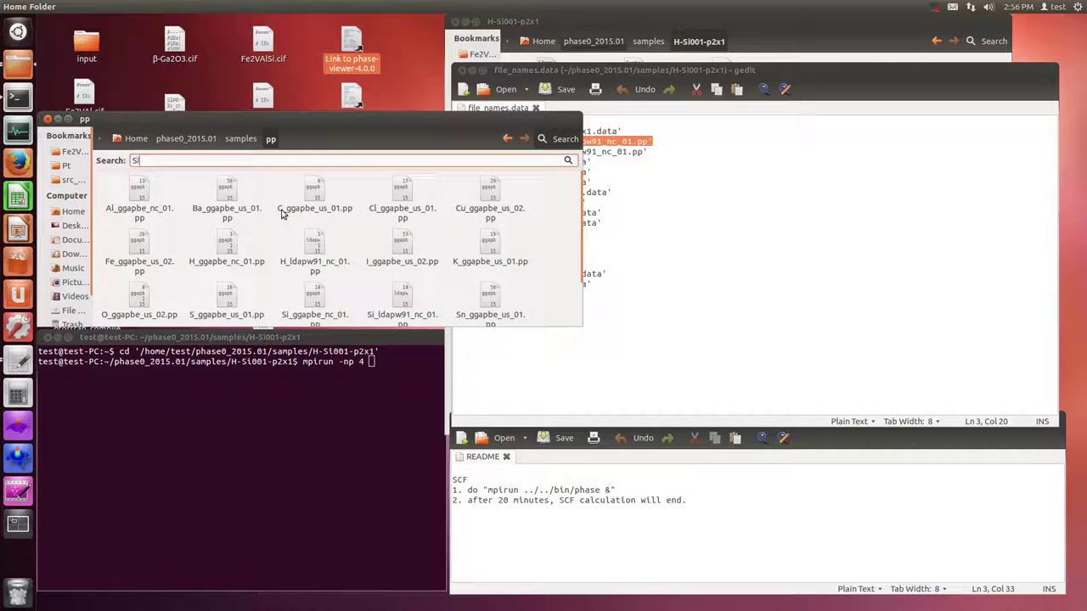
click(657, 187)
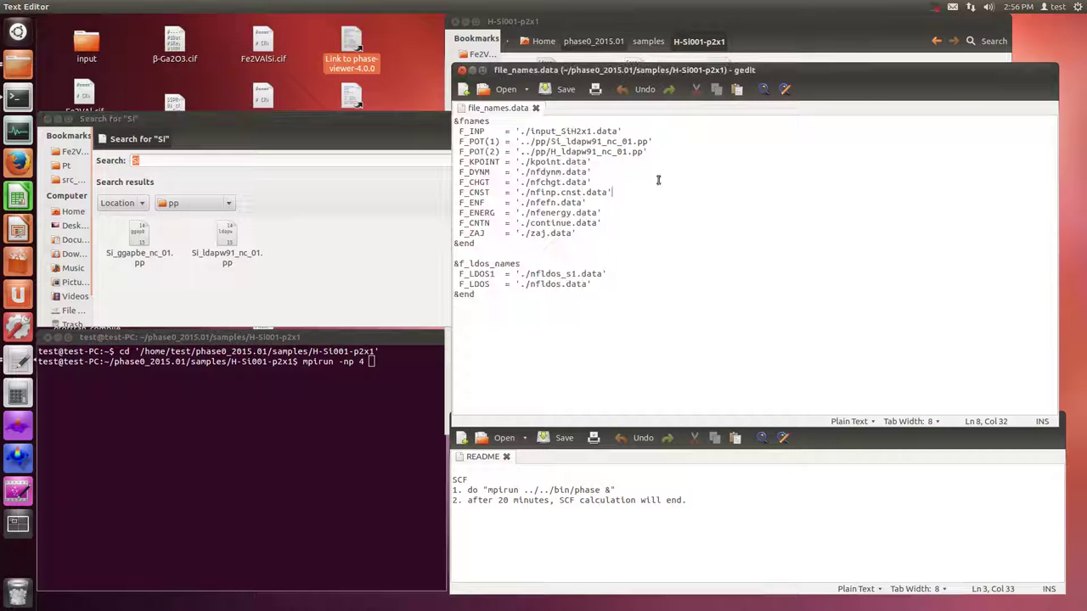
drag(652, 142, 567, 142)
click(259, 268)
click(737, 218)
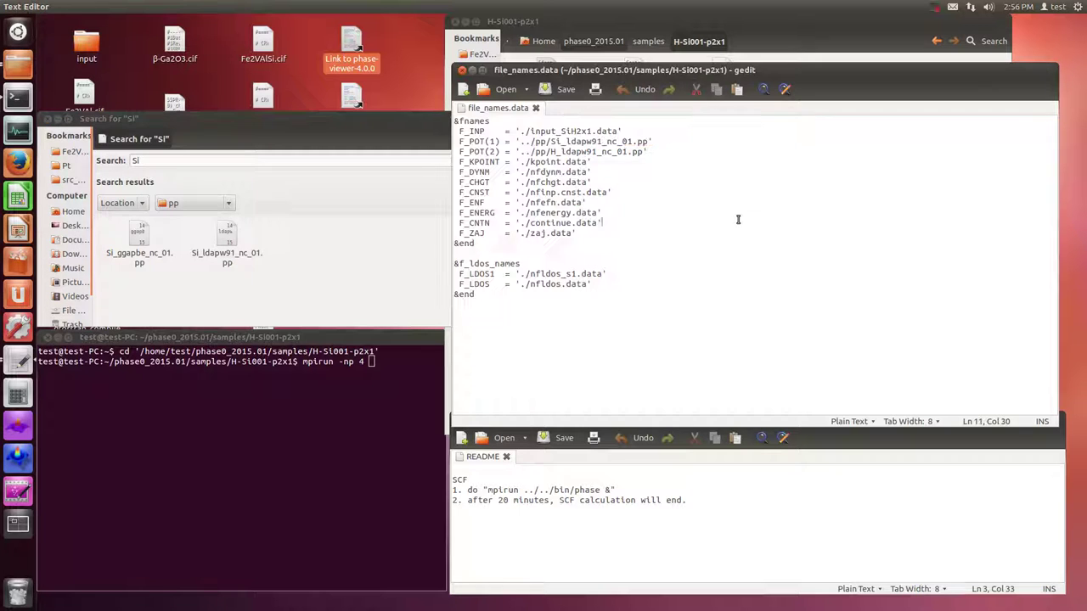
Search the pp folder for "H" and compare the pseudopotential files with the F_POT(2) entry in file_names.data.
click(251, 129)
click(620, 173)
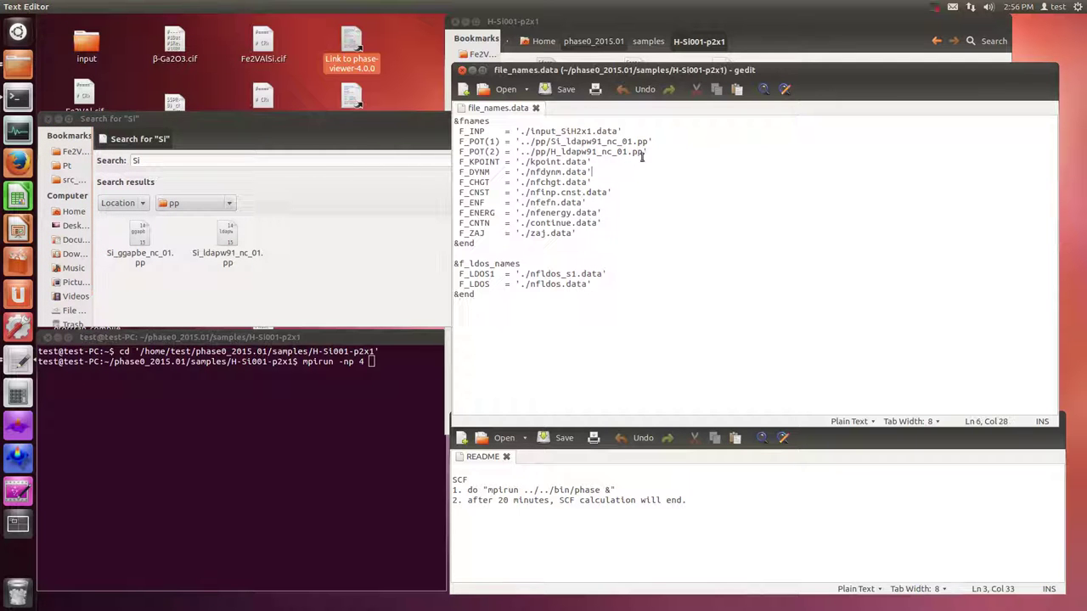
click(439, 188)
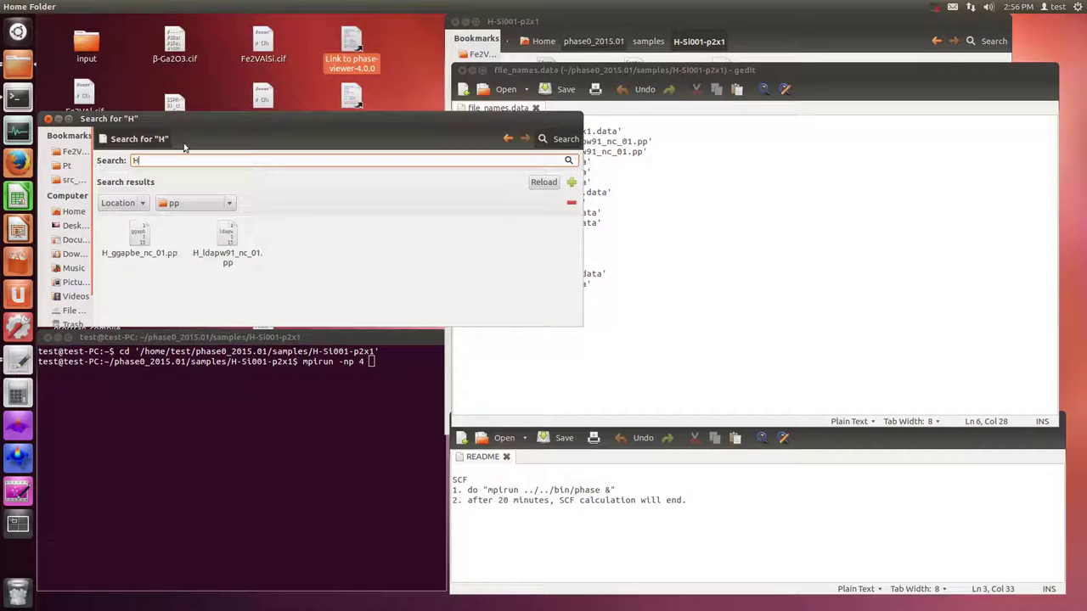
click(711, 178)
drag(646, 151, 540, 151)
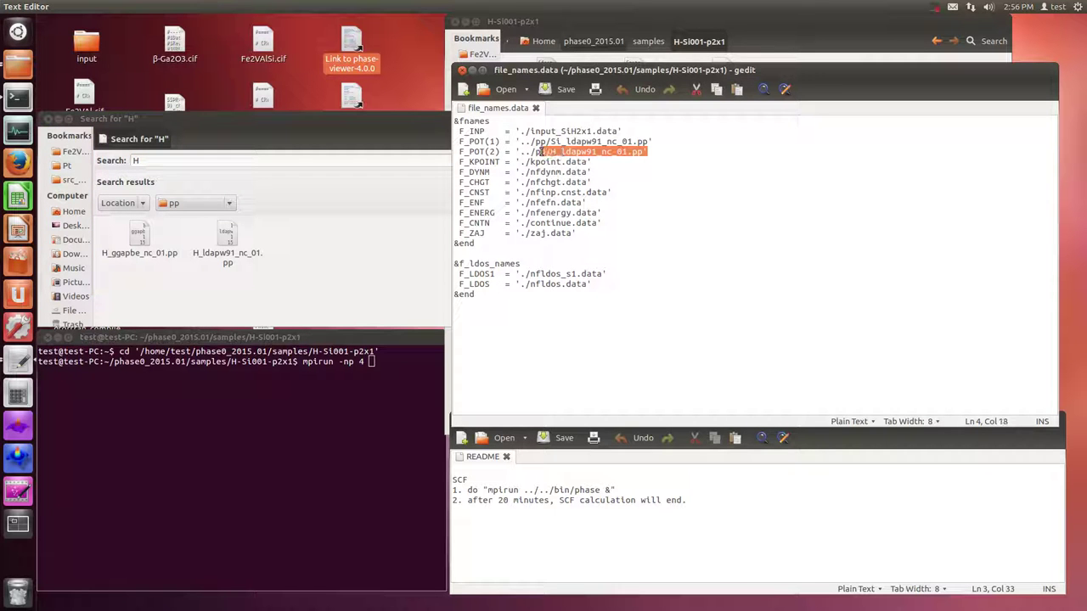
click(607, 192)
Leave the search, return that folder window to phase0_2015.01, and close the file_names.data window.
click(328, 302)
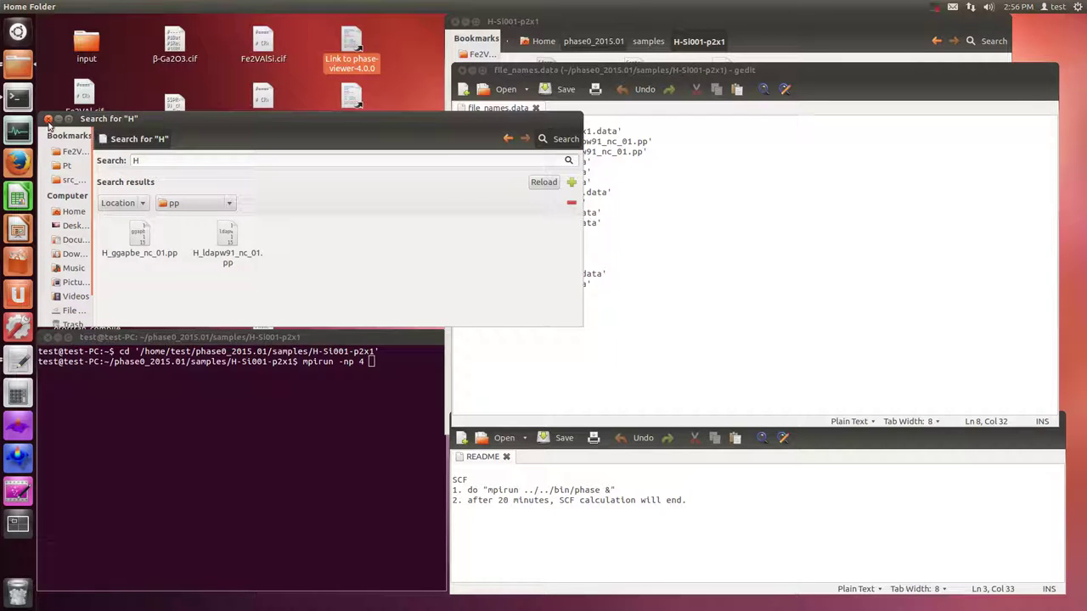
click(507, 138)
click(507, 139)
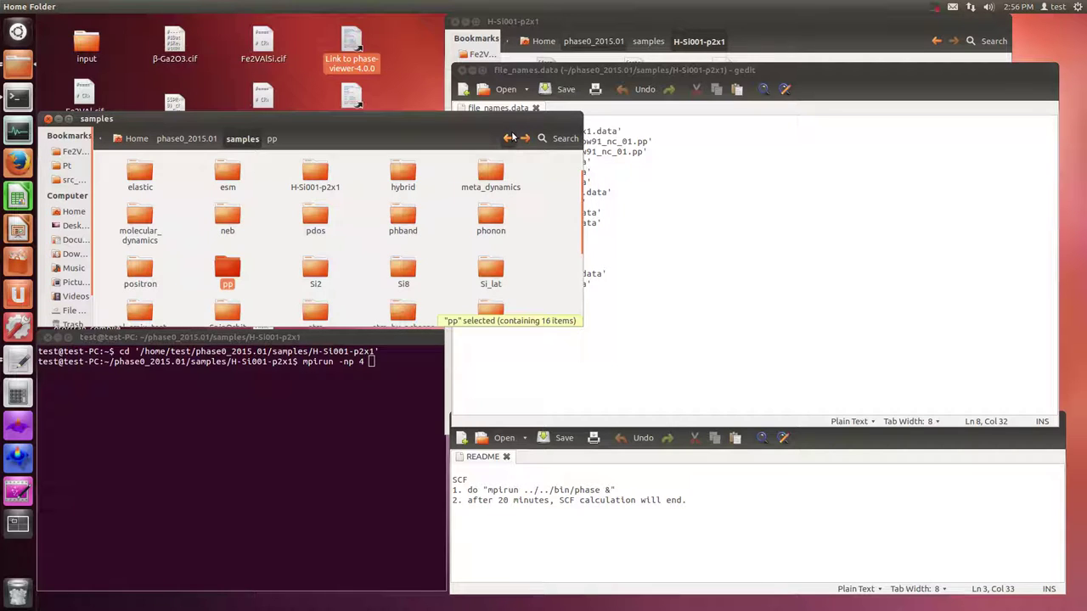
click(204, 144)
click(598, 172)
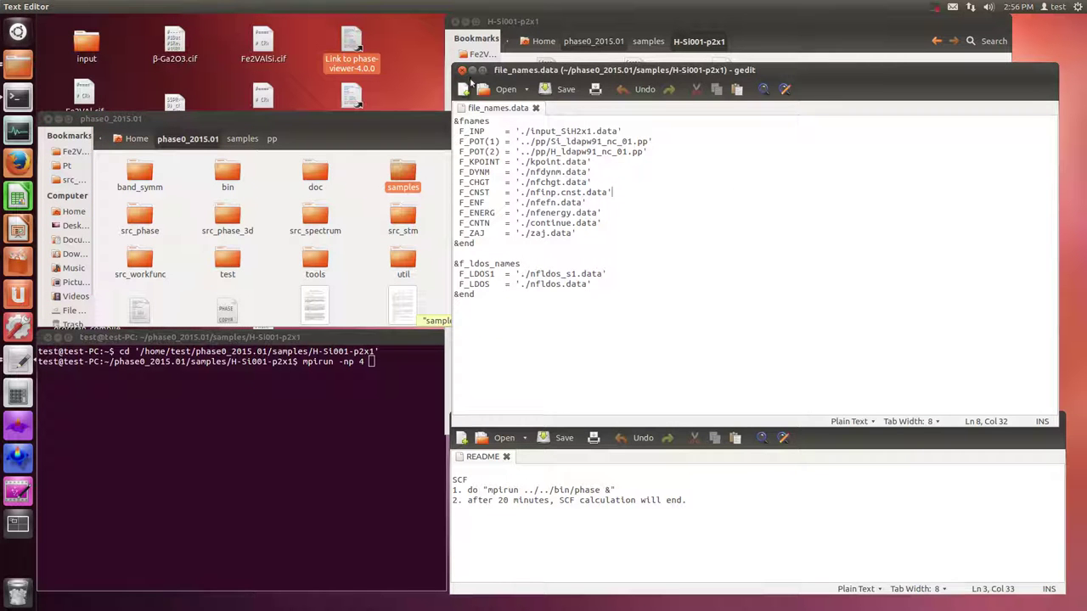
click(461, 71)
Complete the mpirun command with the phase executable from phase0_2015.01/bin and the options nk=4 ne=1, and run it.
click(228, 174)
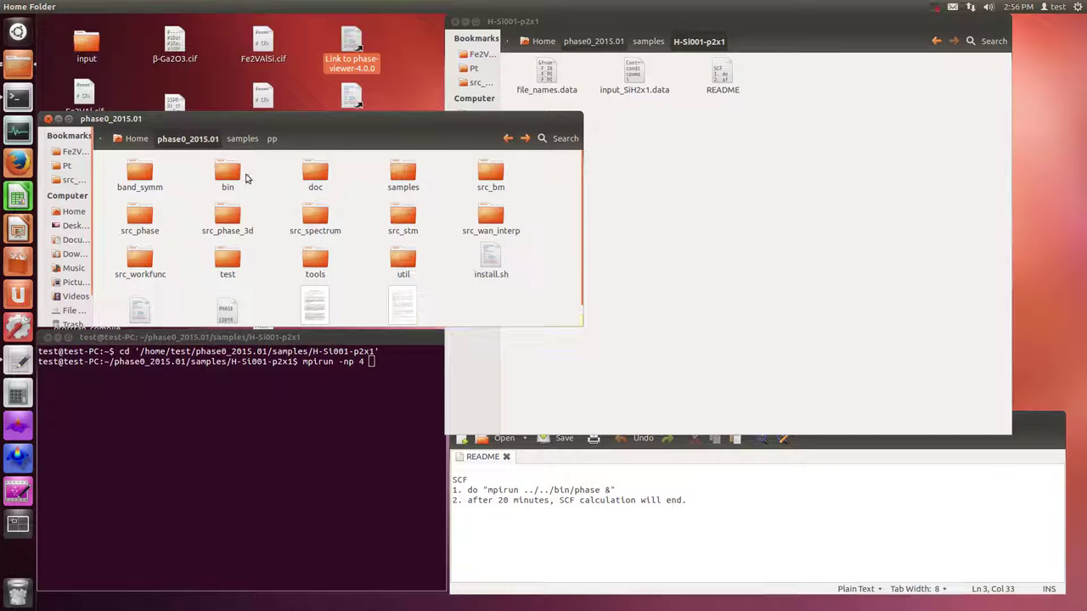
double_click(228, 174)
click(397, 248)
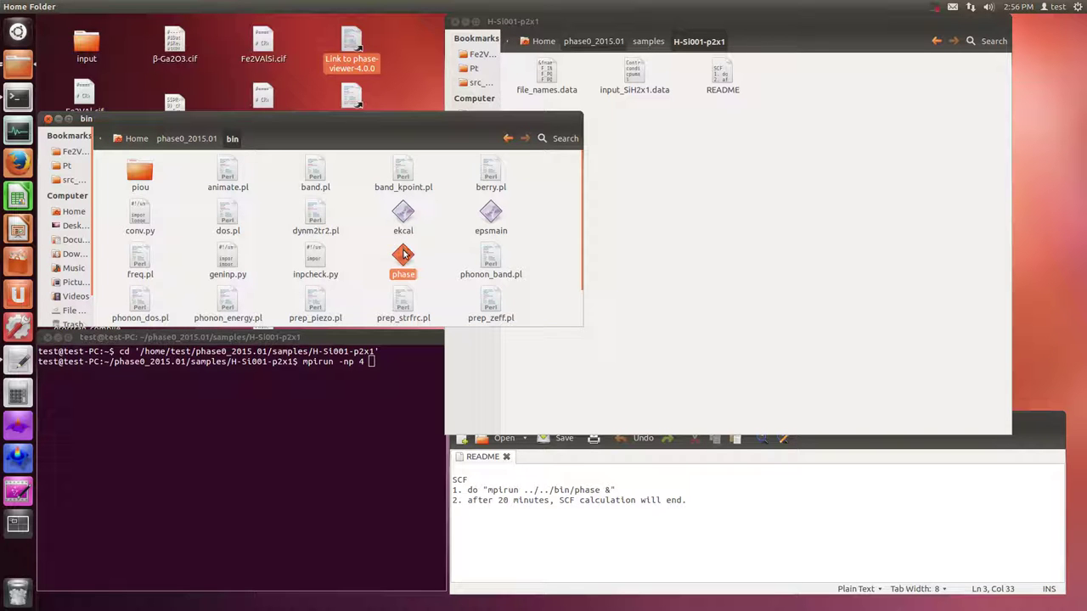
drag(403, 255, 327, 458)
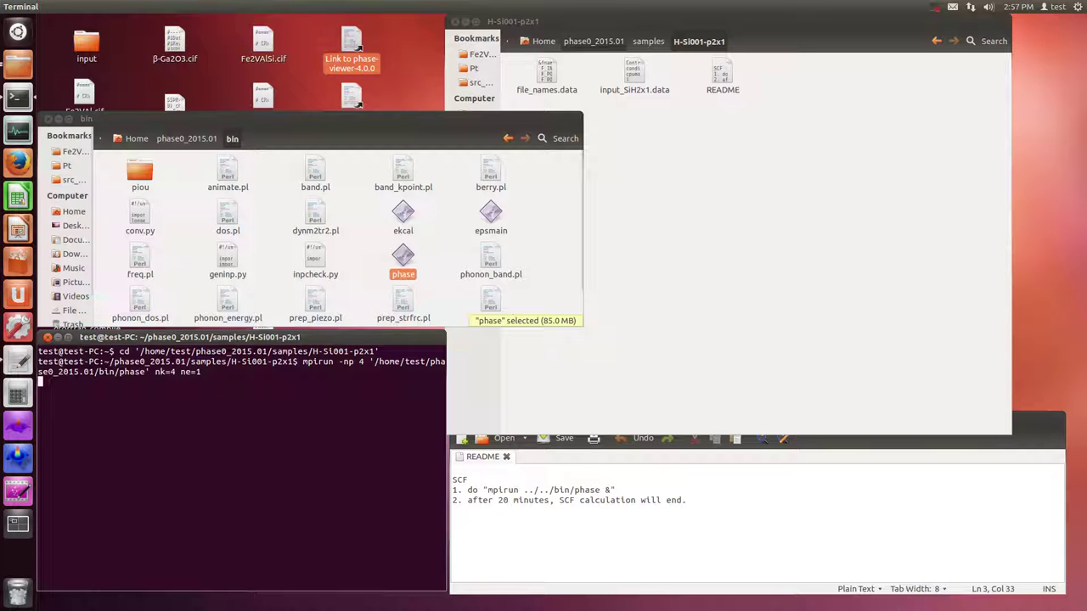
Examine the process list and CPU usage in System Monitor, and bring the H-Si001-p2x1 folder to the front to view its output files.
right_click(6, 133)
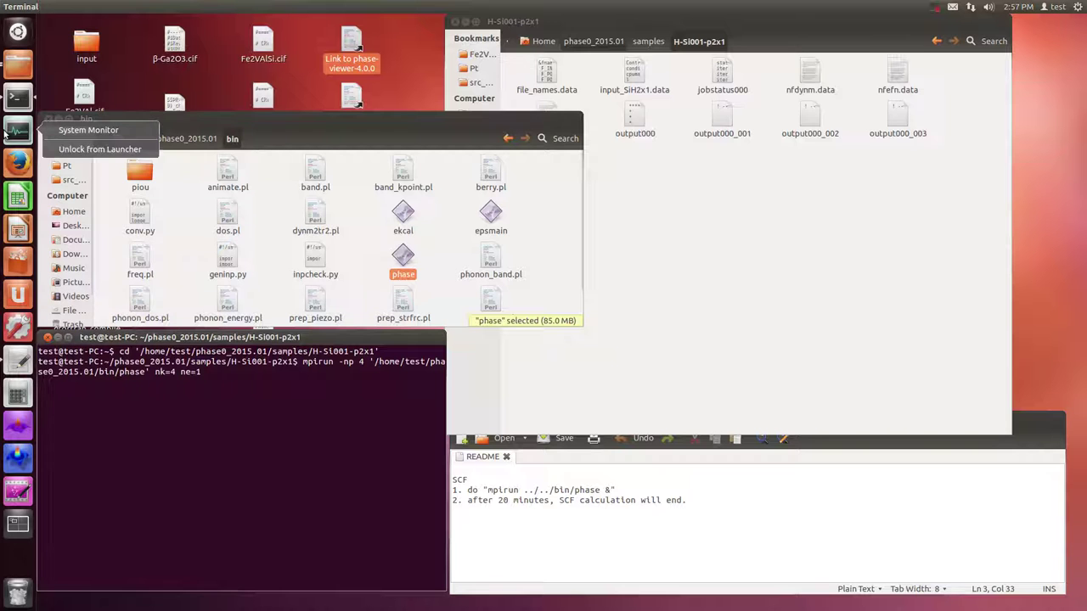
click(88, 130)
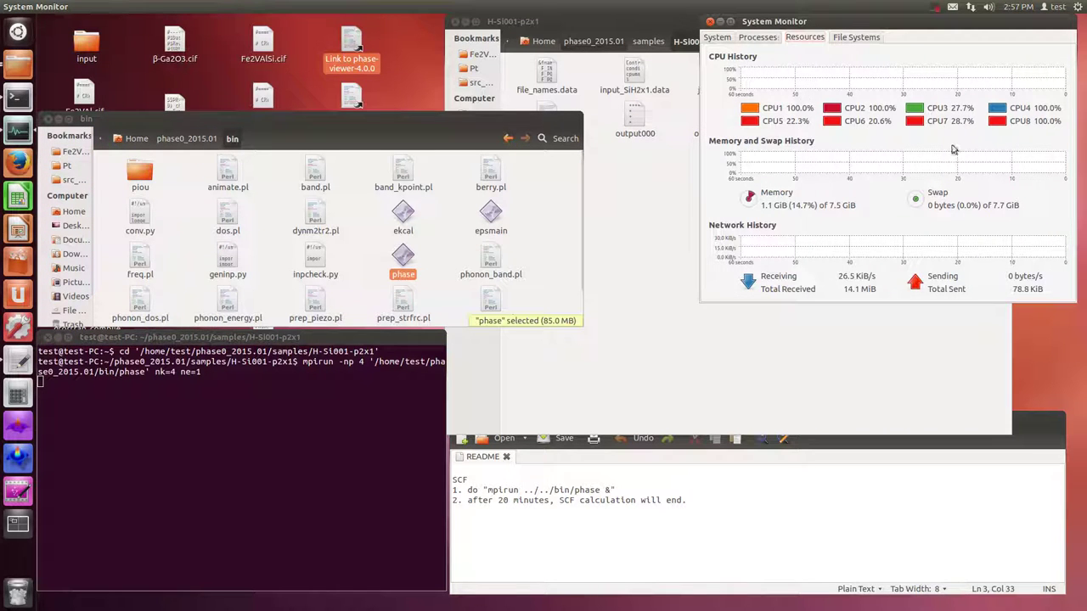
click(757, 37)
scroll(883, 187, down, 10)
scroll(905, 198, up, 10)
scroll(906, 198, down, 10)
scroll(909, 198, up, 5)
scroll(907, 197, up, 5)
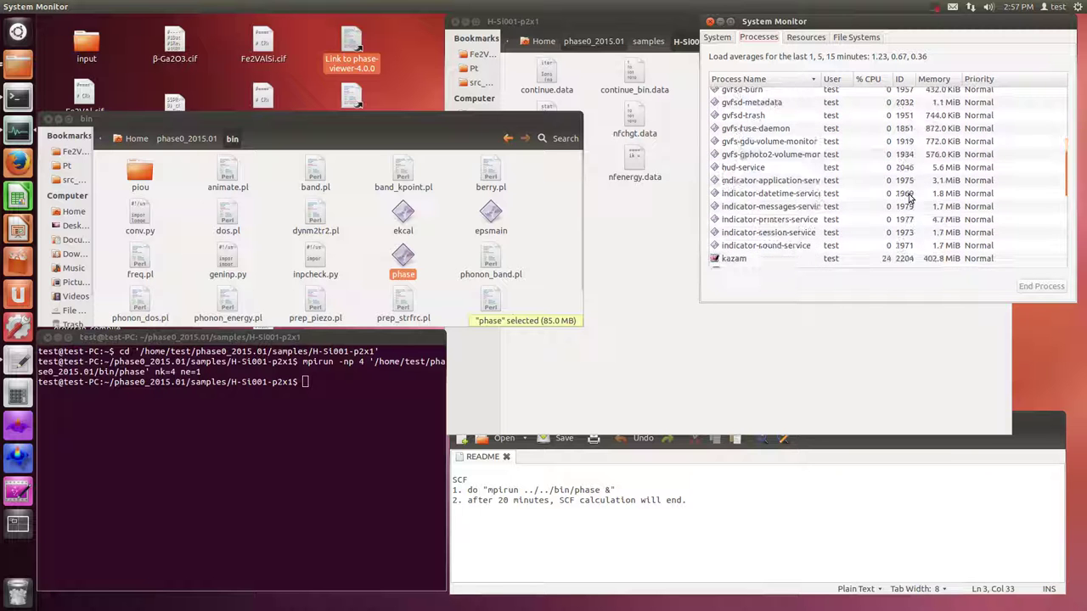
scroll(909, 198, up, 5)
click(818, 39)
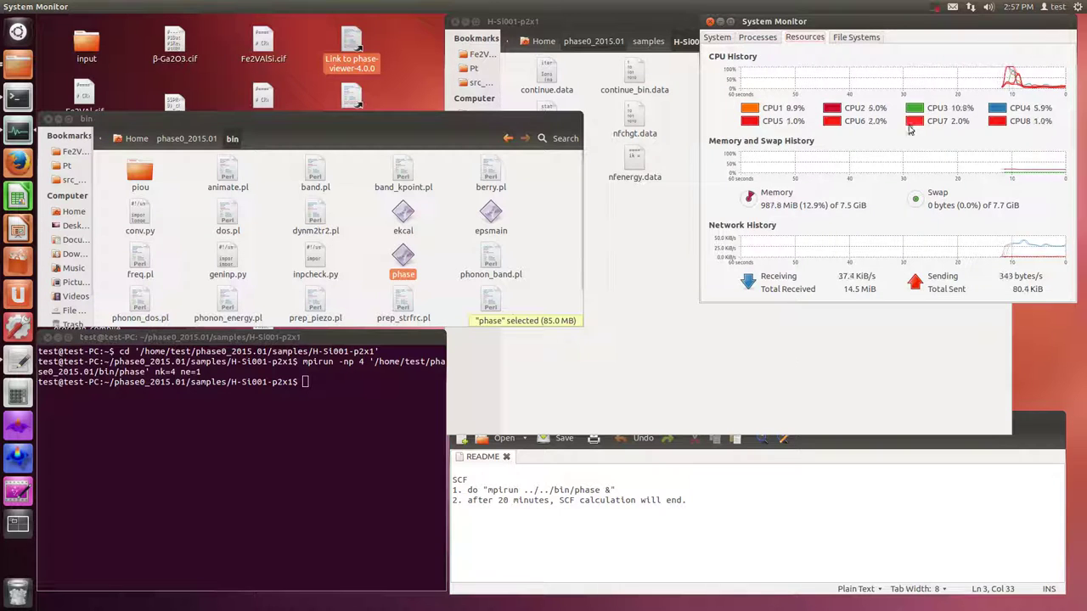
click(655, 366)
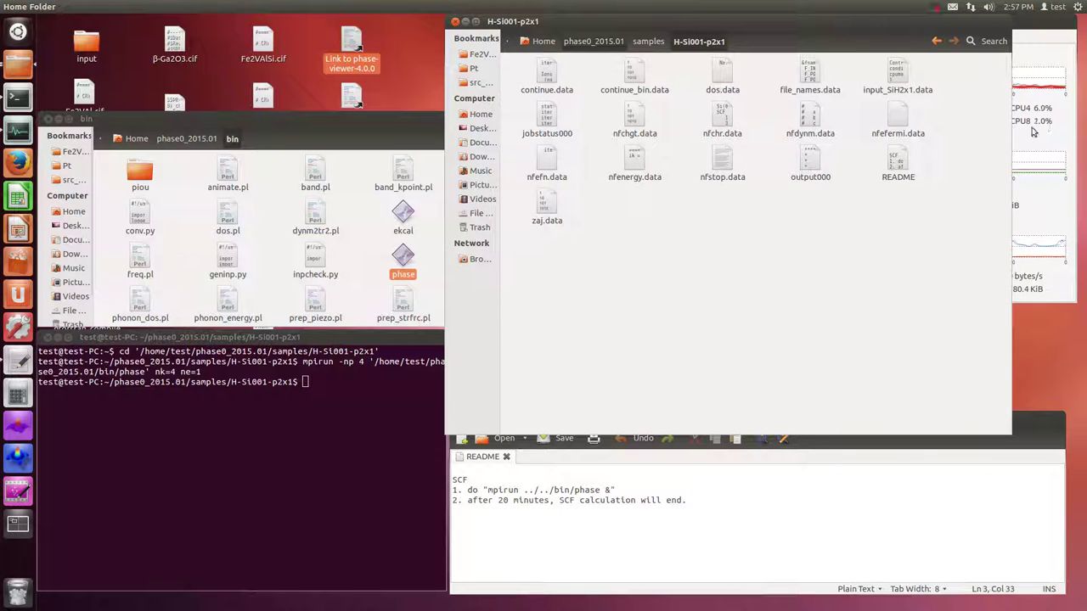